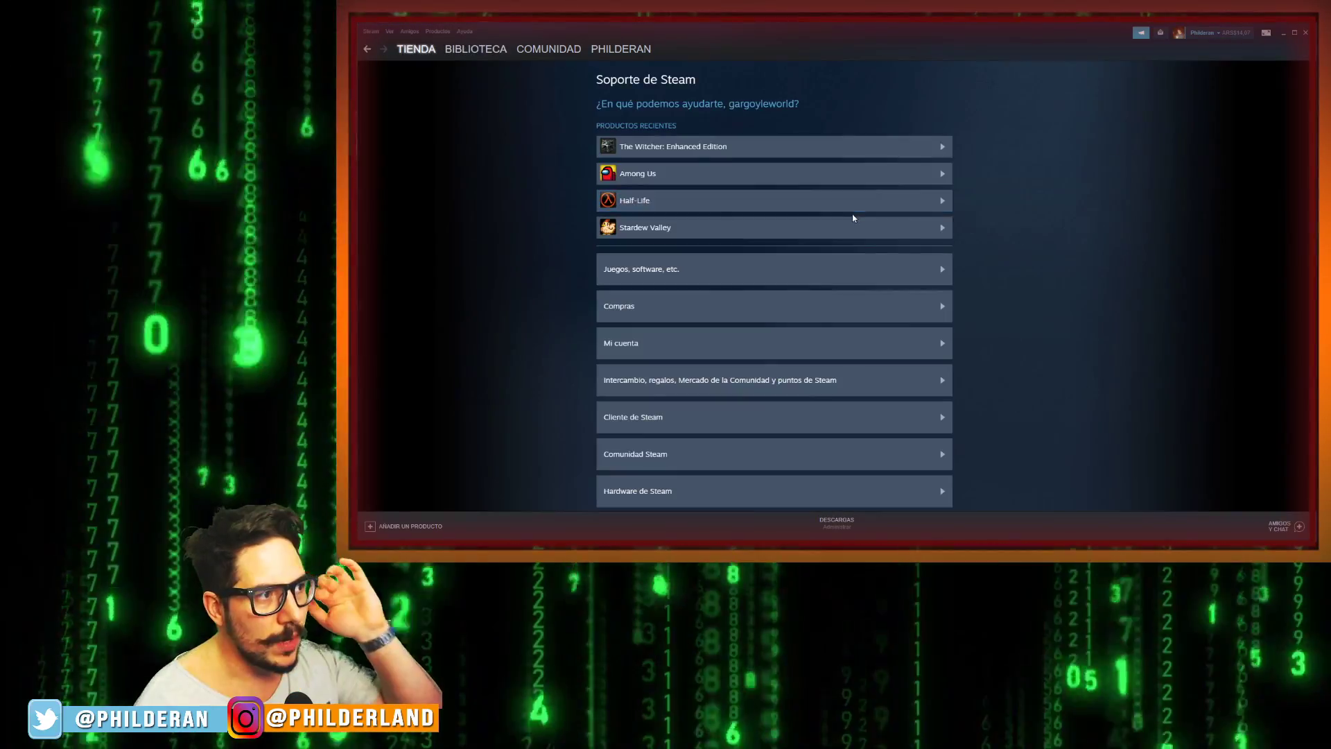
Open the user guide for family sharing from the support page and switch its language to Spanish
{"action": "scroll", "coordinate": [797, 291], "scroll_direction": "down", "scroll_amount": 1}
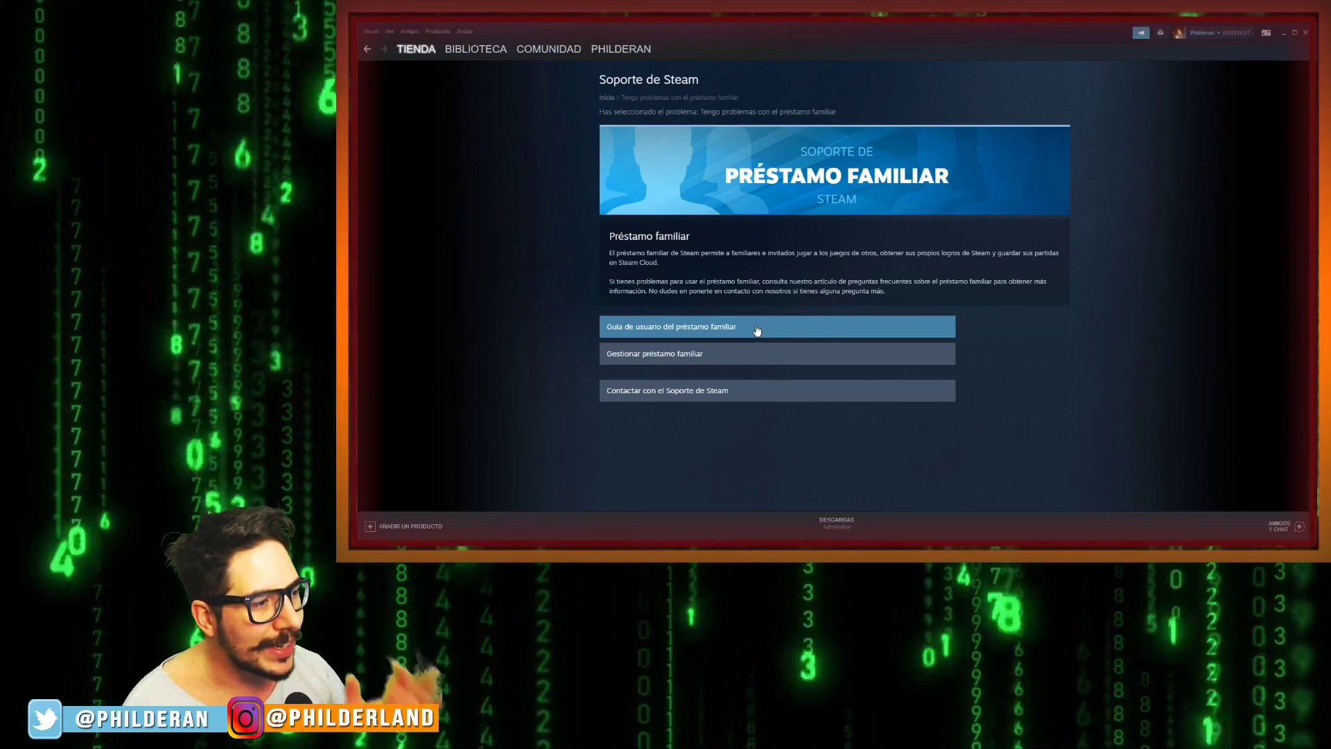
{"action": "left_click", "coordinate": [756, 332]}
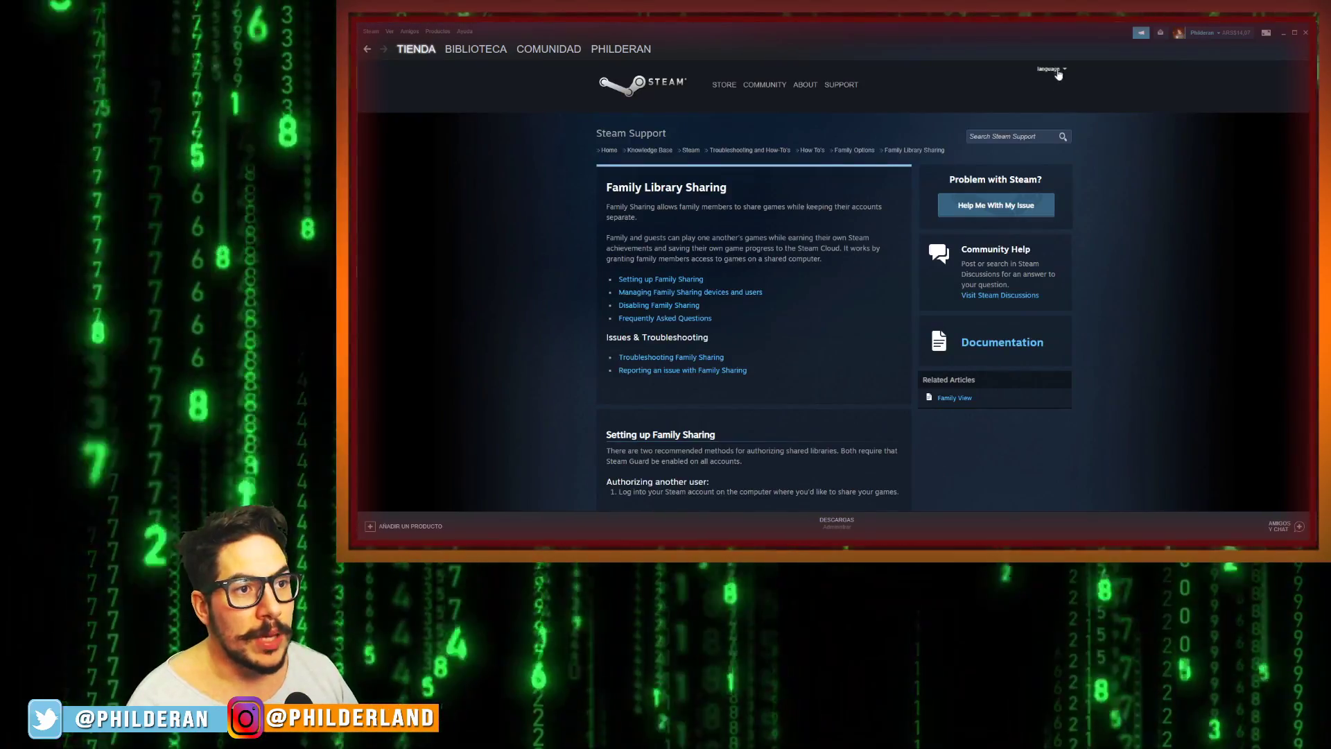
{"action": "left_click", "coordinate": [1061, 72]}
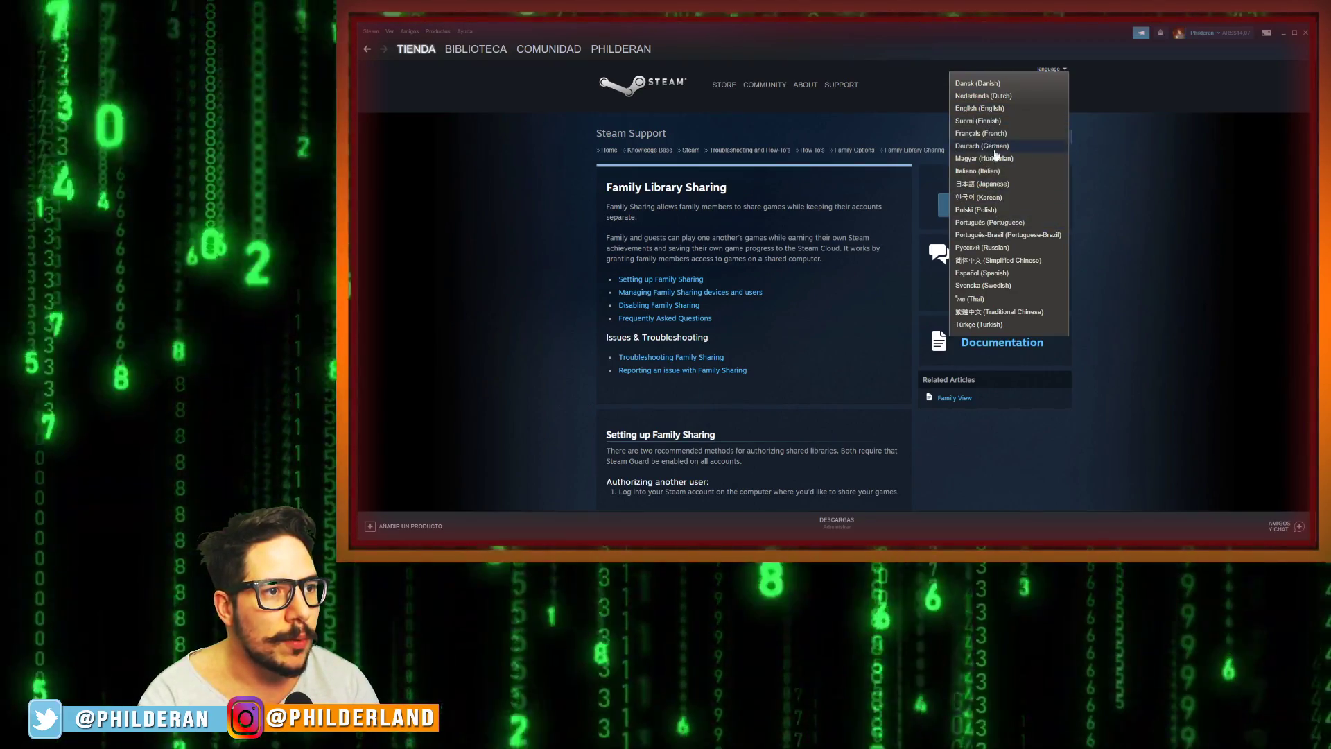
{"action": "left_click", "coordinate": [993, 274]}
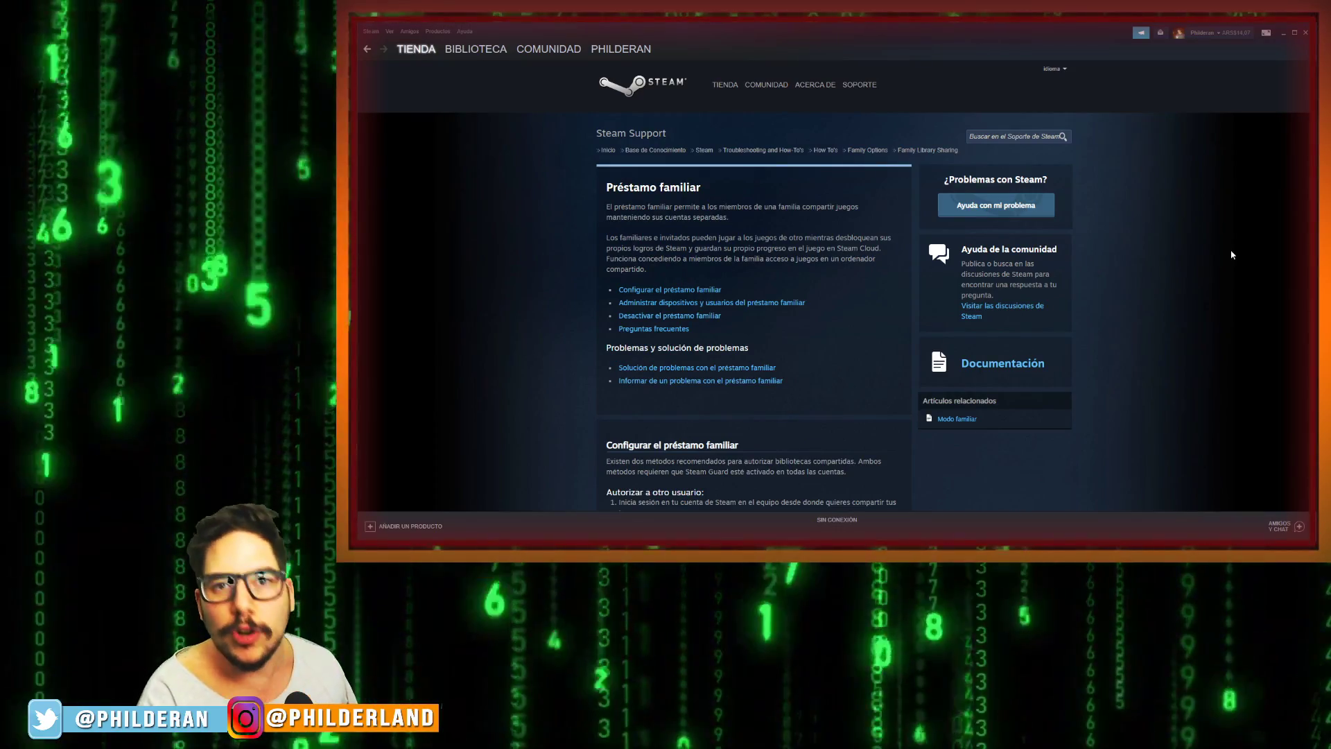
Read the section on configuring family sharing, examining the requirements and the steps for authorizing another user
{"action": "scroll", "coordinate": [836, 294], "scroll_direction": "down", "scroll_amount": 3}
{"action": "scroll", "coordinate": [836, 294], "scroll_direction": "up", "scroll_amount": 3}
{"action": "scroll", "coordinate": [836, 294], "scroll_direction": "down", "scroll_amount": 6}
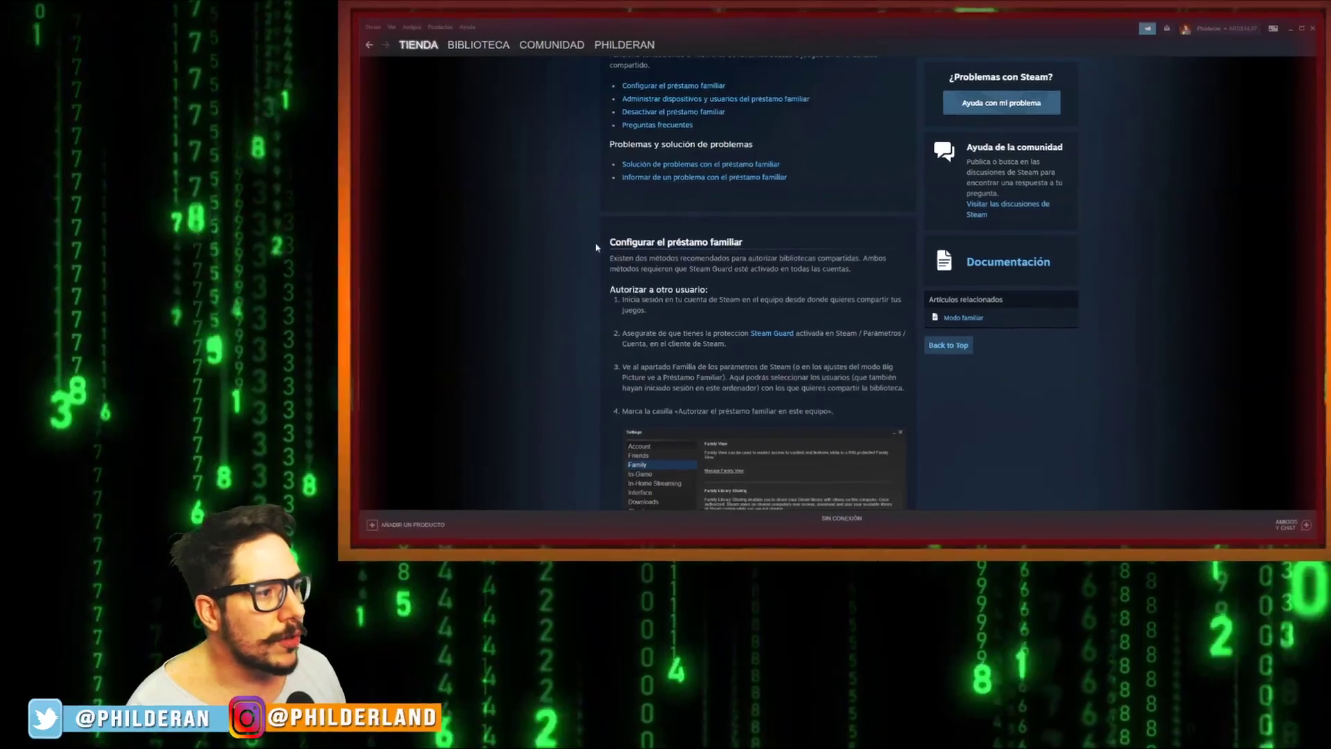
{"action": "left_click_drag", "start_coordinate": [628, 235], "coordinate": [894, 255]}
{"action": "left_click", "coordinate": [737, 251]}
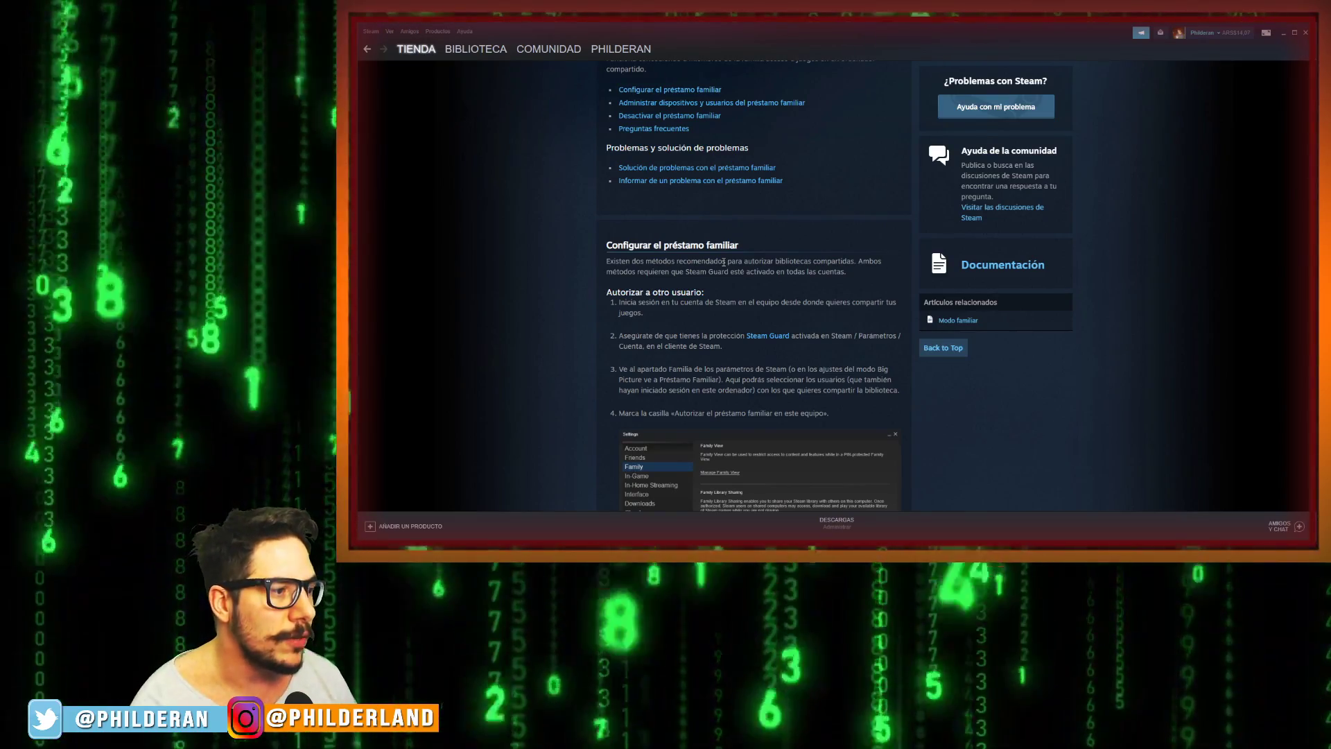
{"action": "scroll", "coordinate": [782, 272], "scroll_direction": "down", "scroll_amount": 1}
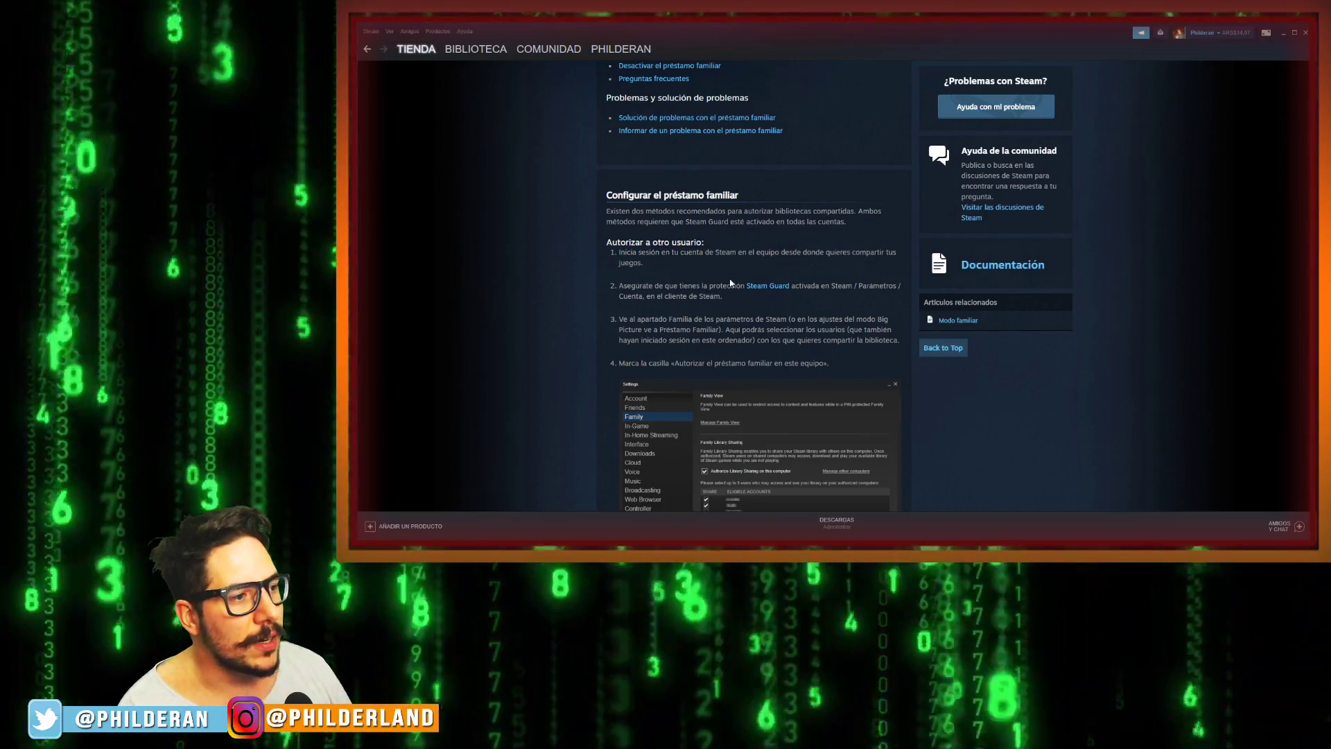
{"action": "left_click_drag", "start_coordinate": [644, 264], "coordinate": [722, 296]}
{"action": "left_click", "coordinate": [708, 294]}
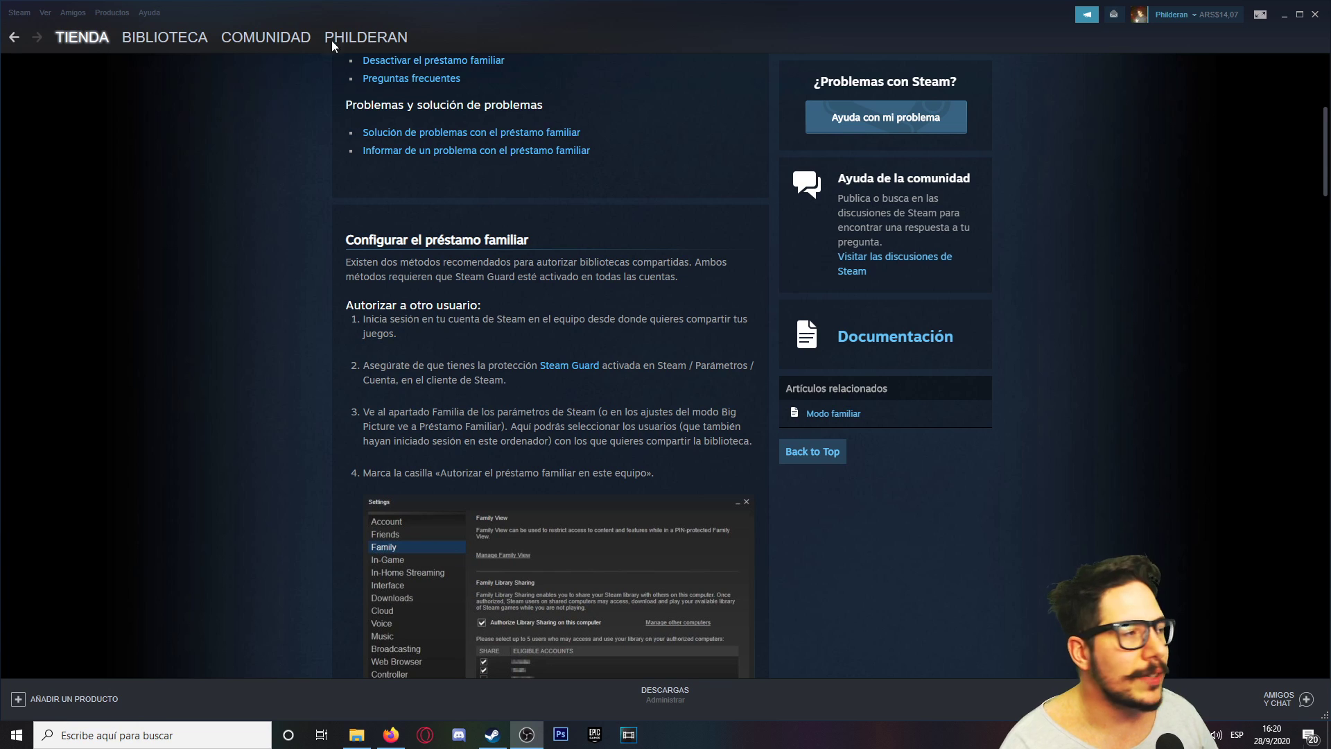
Open the Steam client's settings (Parámetros)
{"action": "left_click", "coordinate": [19, 13]}
{"action": "left_click", "coordinate": [20, 14]}
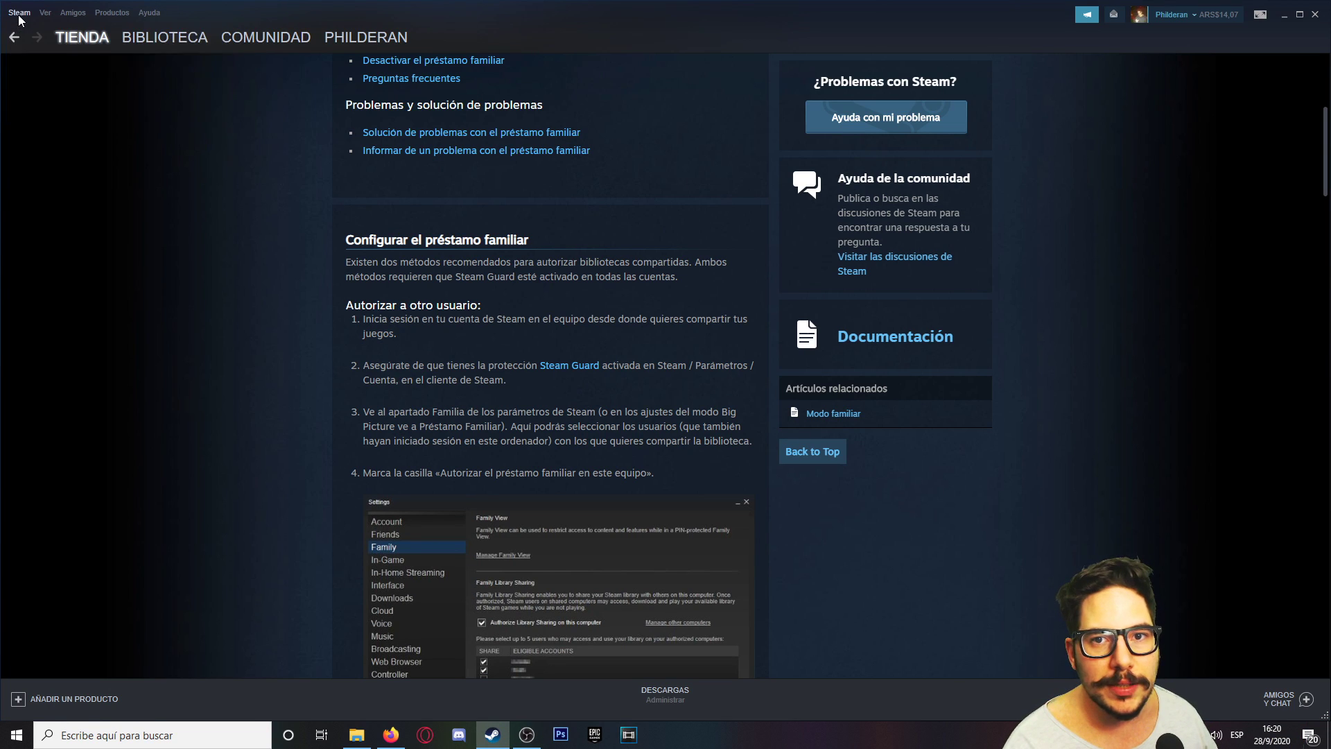
{"action": "left_click", "coordinate": [19, 13]}
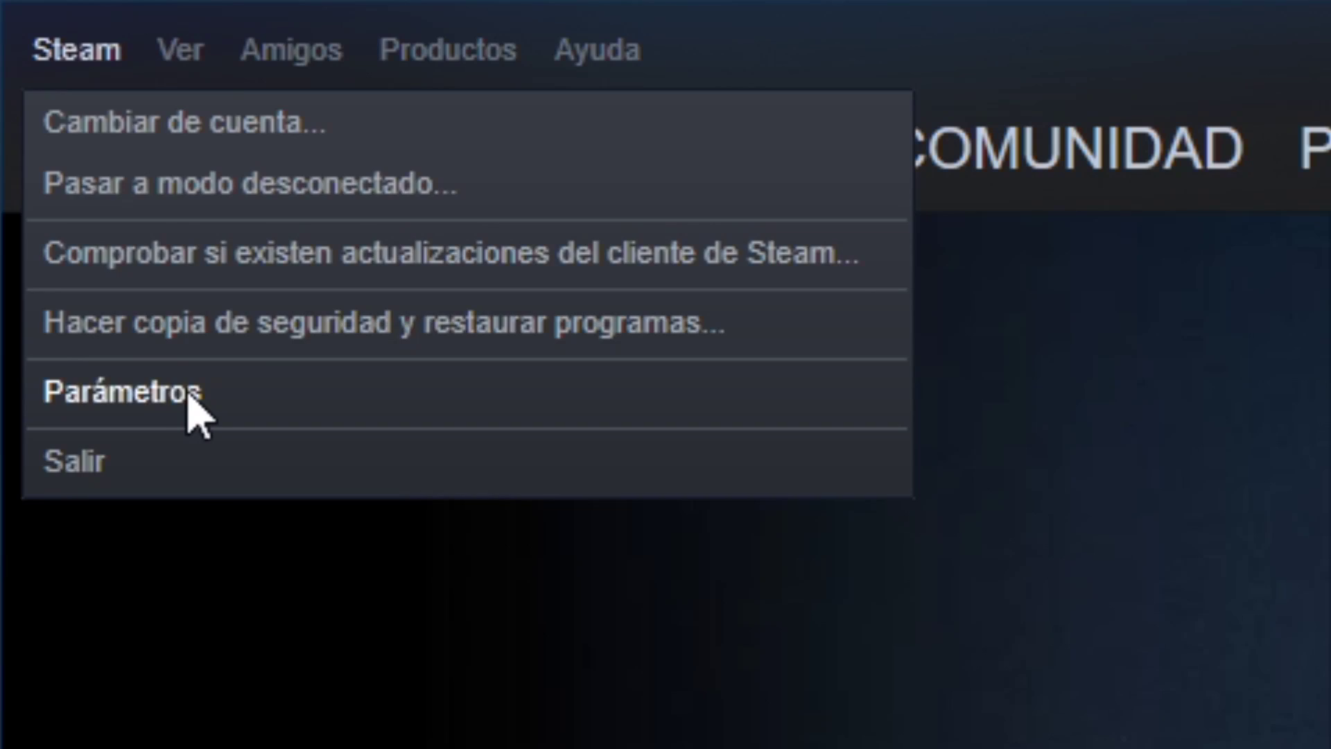
{"action": "left_click", "coordinate": [47, 97]}
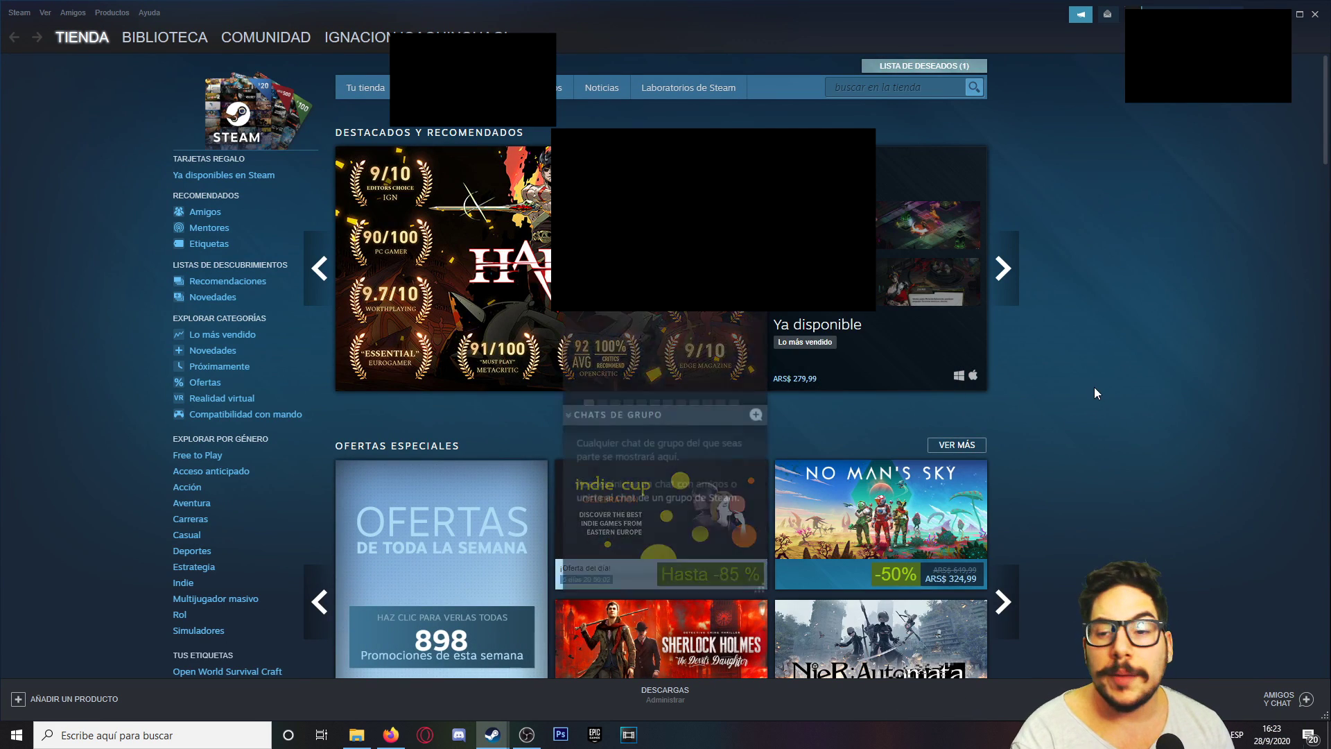
Close the Don't Starve Together promotional window and open the second account's game library
{"action": "mouse_move", "coordinate": [402, 38]}
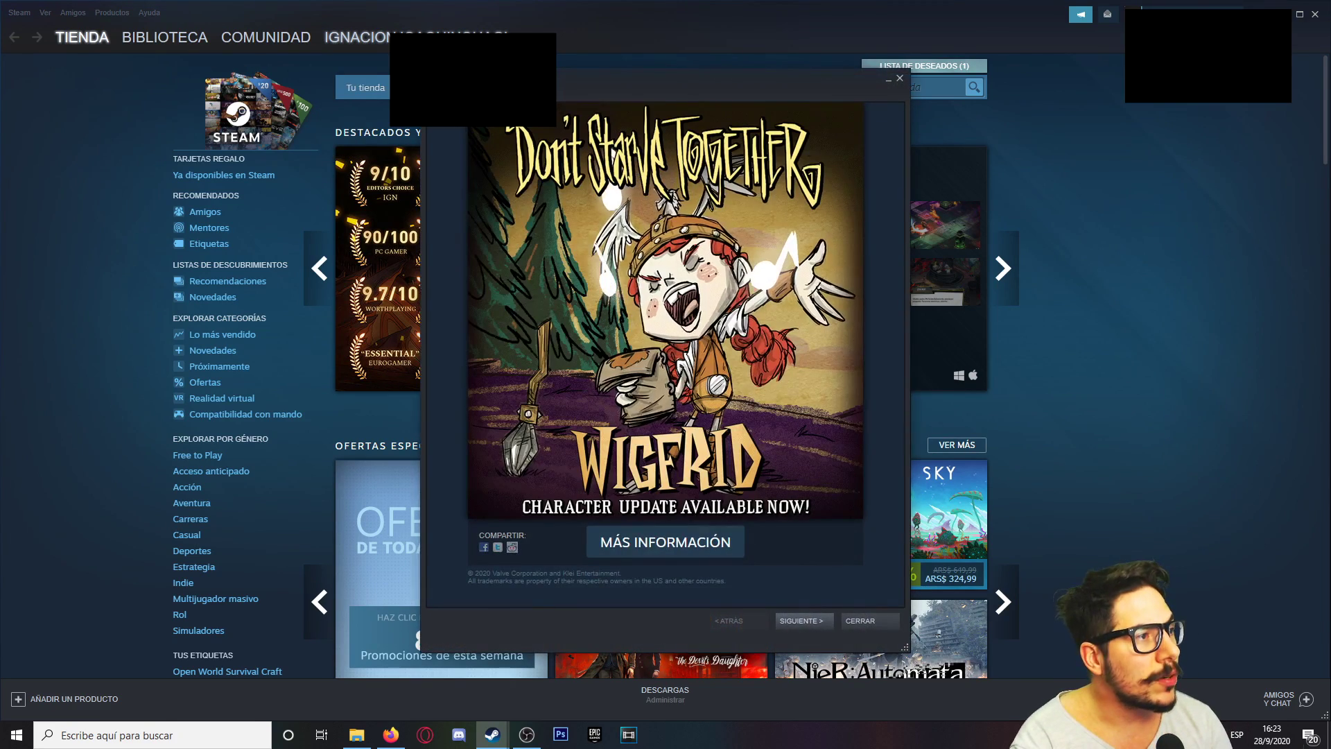
{"action": "left_click", "coordinate": [900, 78]}
{"action": "left_click", "coordinate": [170, 38]}
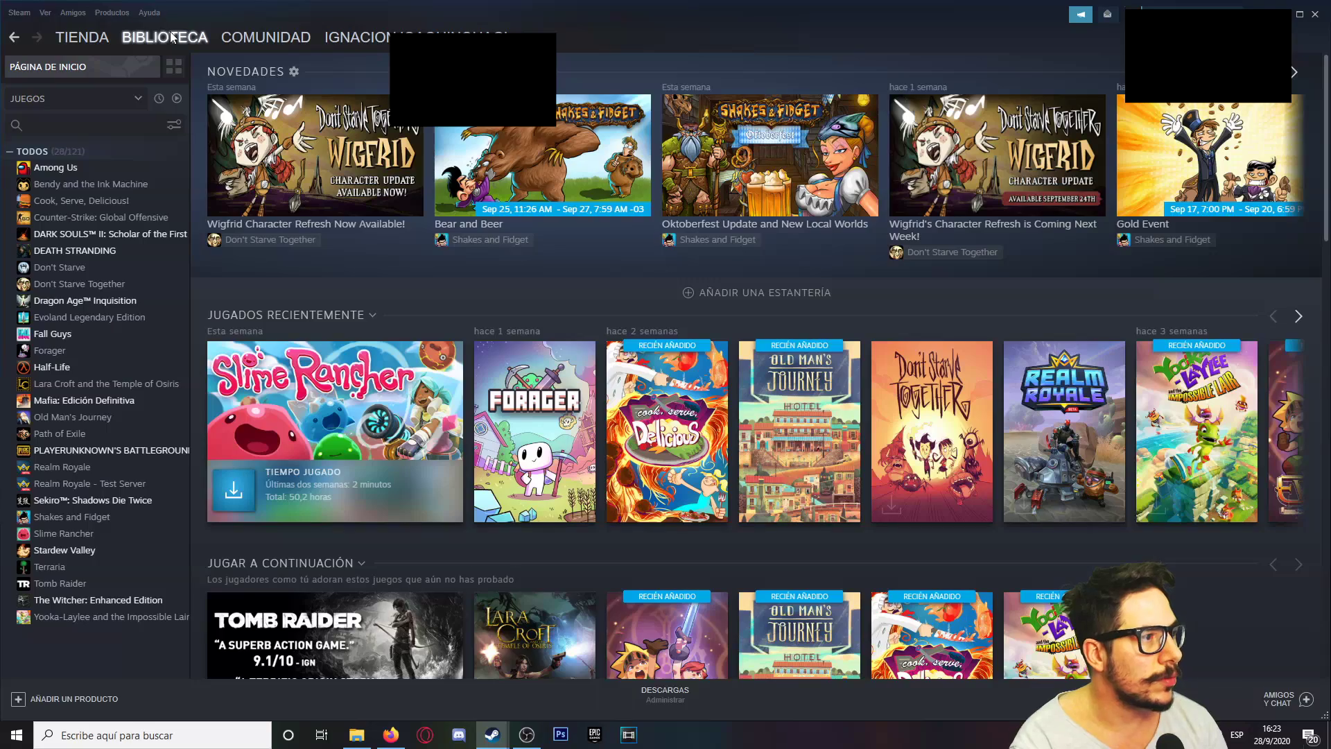
Look through the own and shared games listed under TODOS in the library
{"action": "left_click", "coordinate": [136, 154]}
{"action": "scroll", "coordinate": [614, 104], "scroll_direction": "down", "scroll_amount": 5}
{"action": "scroll", "coordinate": [613, 104], "scroll_direction": "up", "scroll_amount": 5}
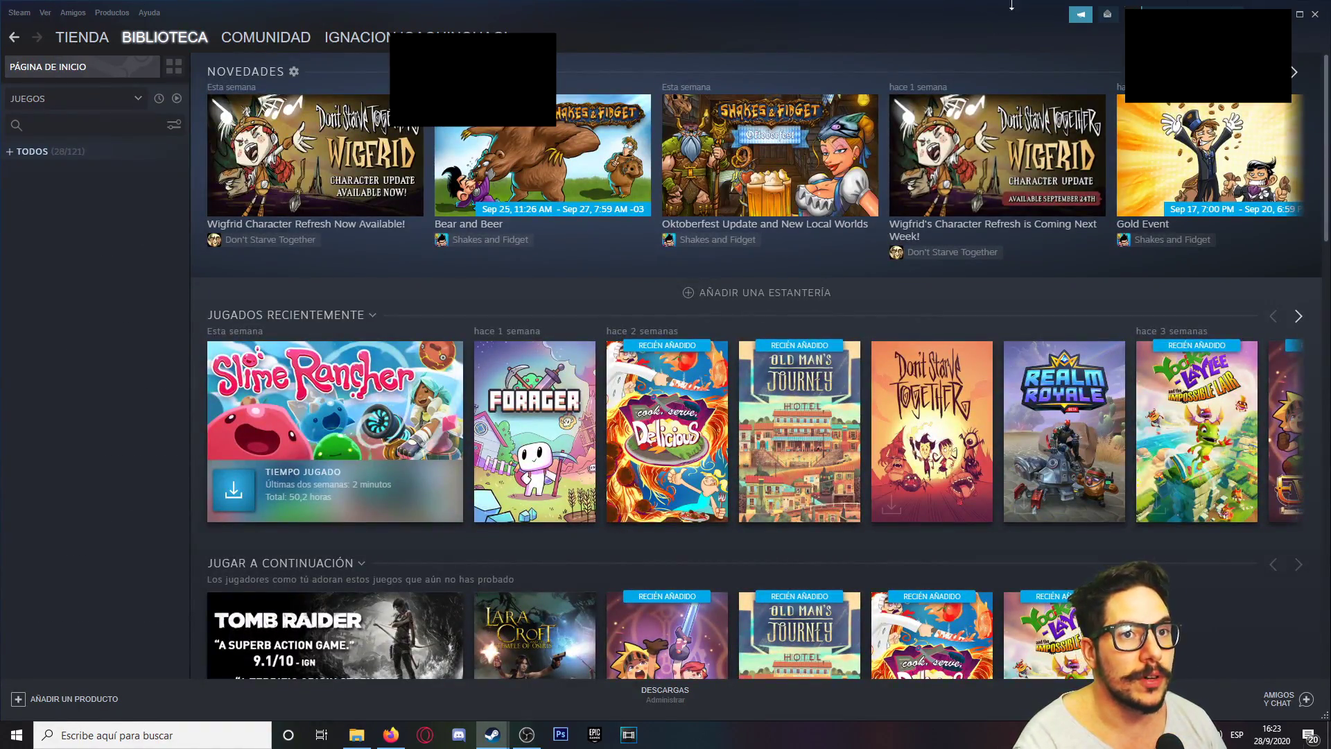
{"action": "key", "text": "alt+Left"}
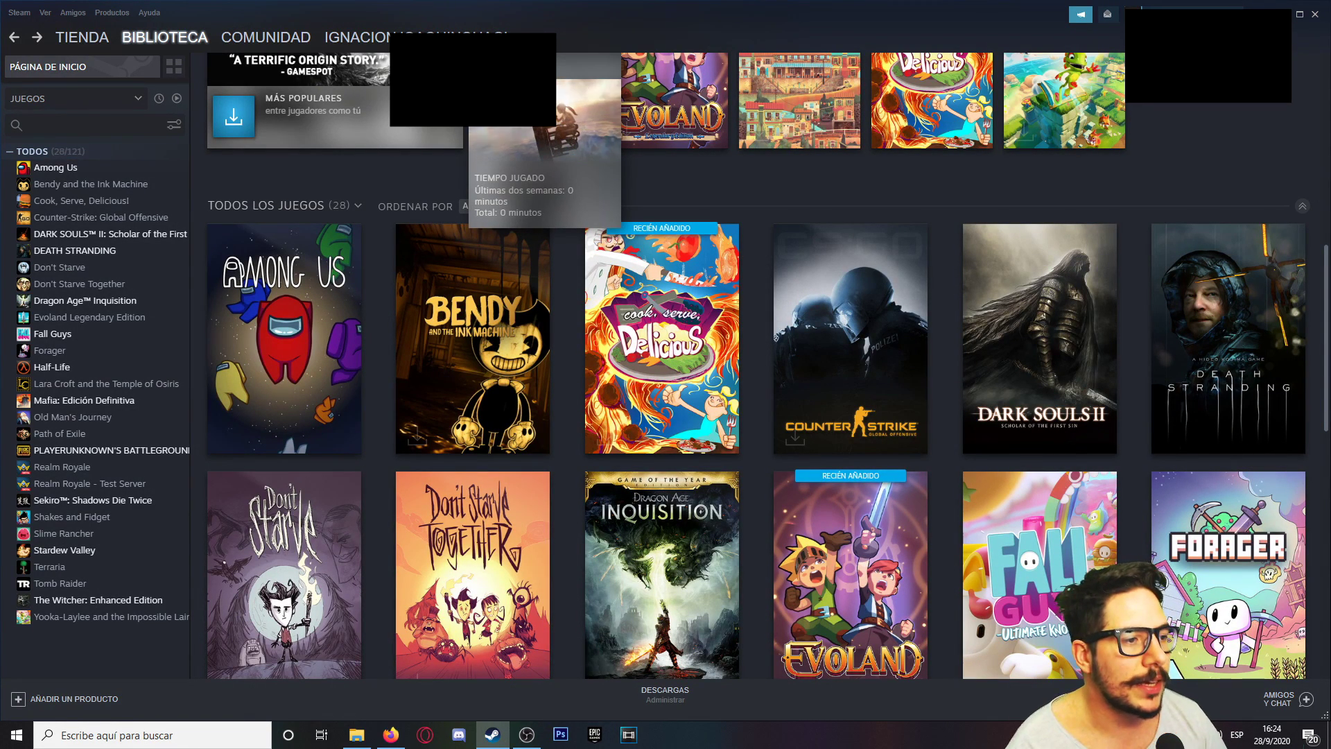
{"action": "left_click", "coordinate": [9, 152]}
{"action": "left_click", "coordinate": [9, 152]}
{"action": "scroll", "coordinate": [1112, 387], "scroll_direction": "down", "scroll_amount": 2}
{"action": "scroll", "coordinate": [1112, 386], "scroll_direction": "down", "scroll_amount": 2}
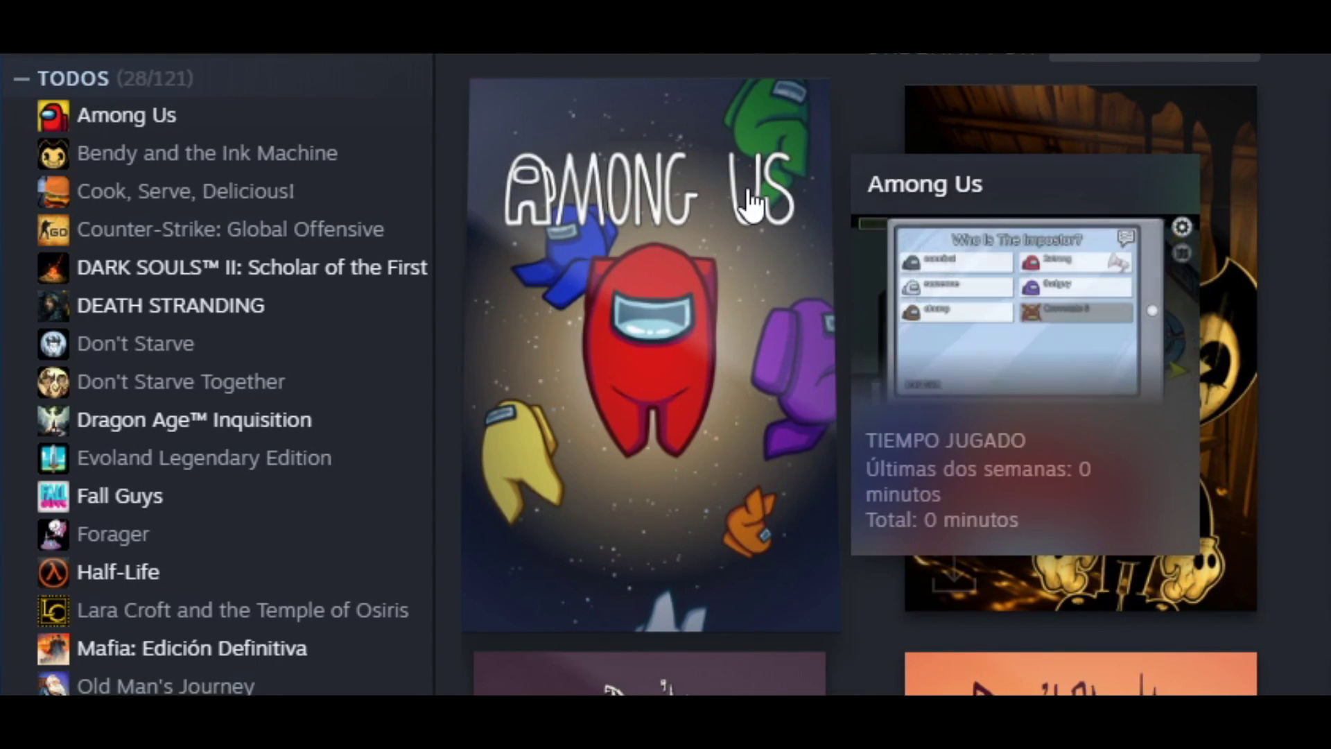
Ask to borrow Among Us and send its owner a family sharing request for this computer
{"action": "left_click", "coordinate": [748, 164]}
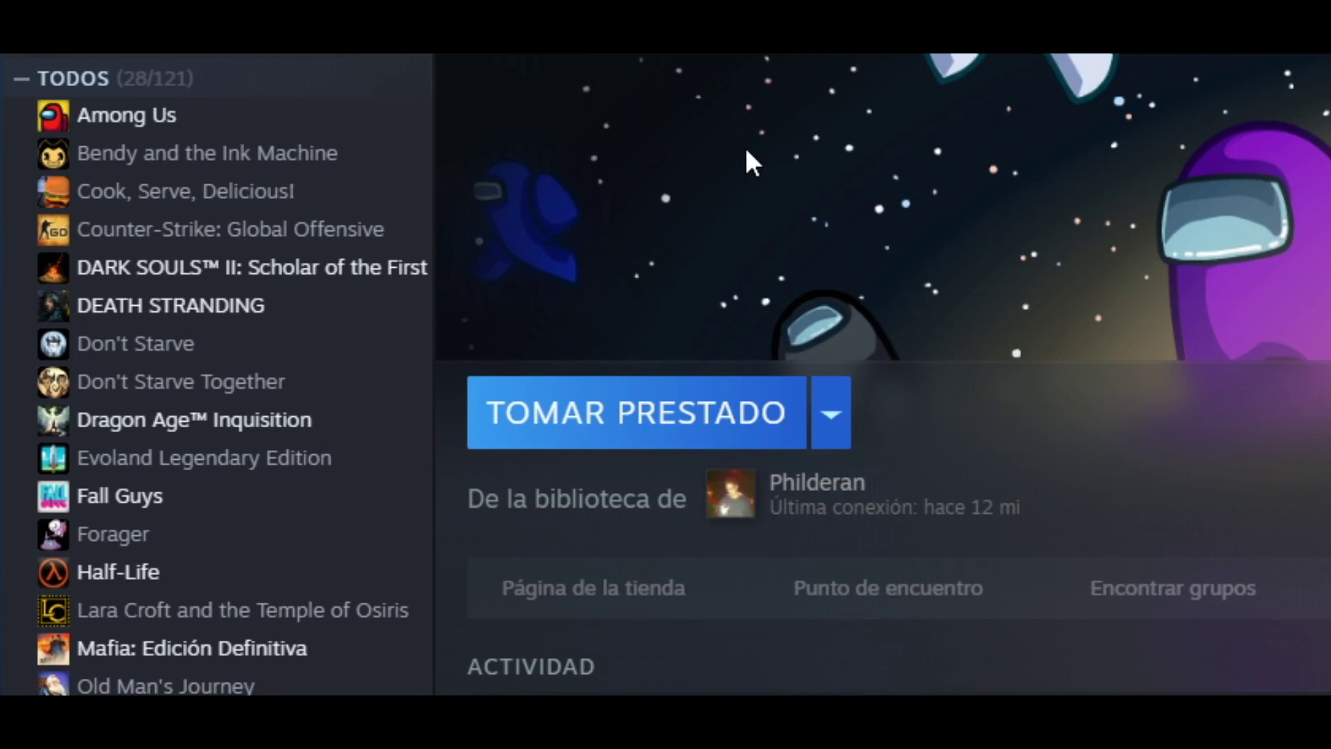
{"action": "left_click", "coordinate": [655, 433]}
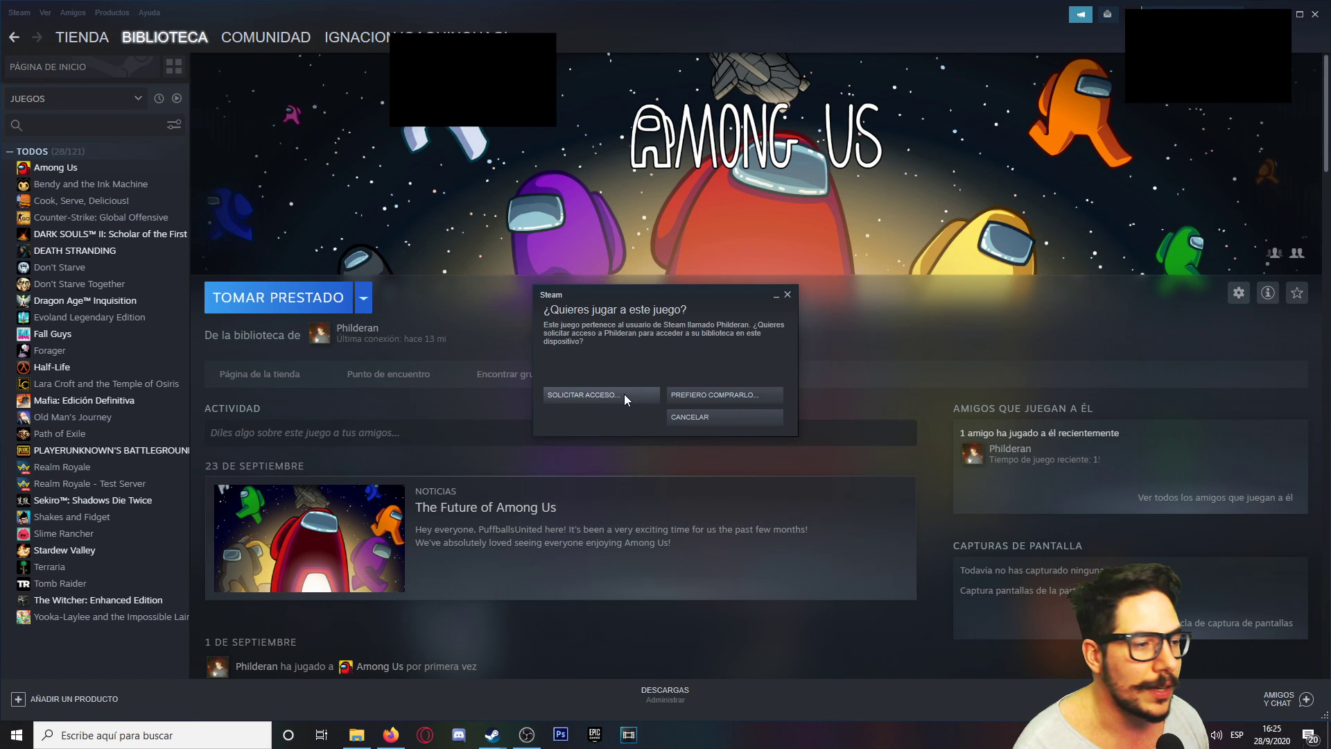
{"action": "left_click", "coordinate": [301, 235]}
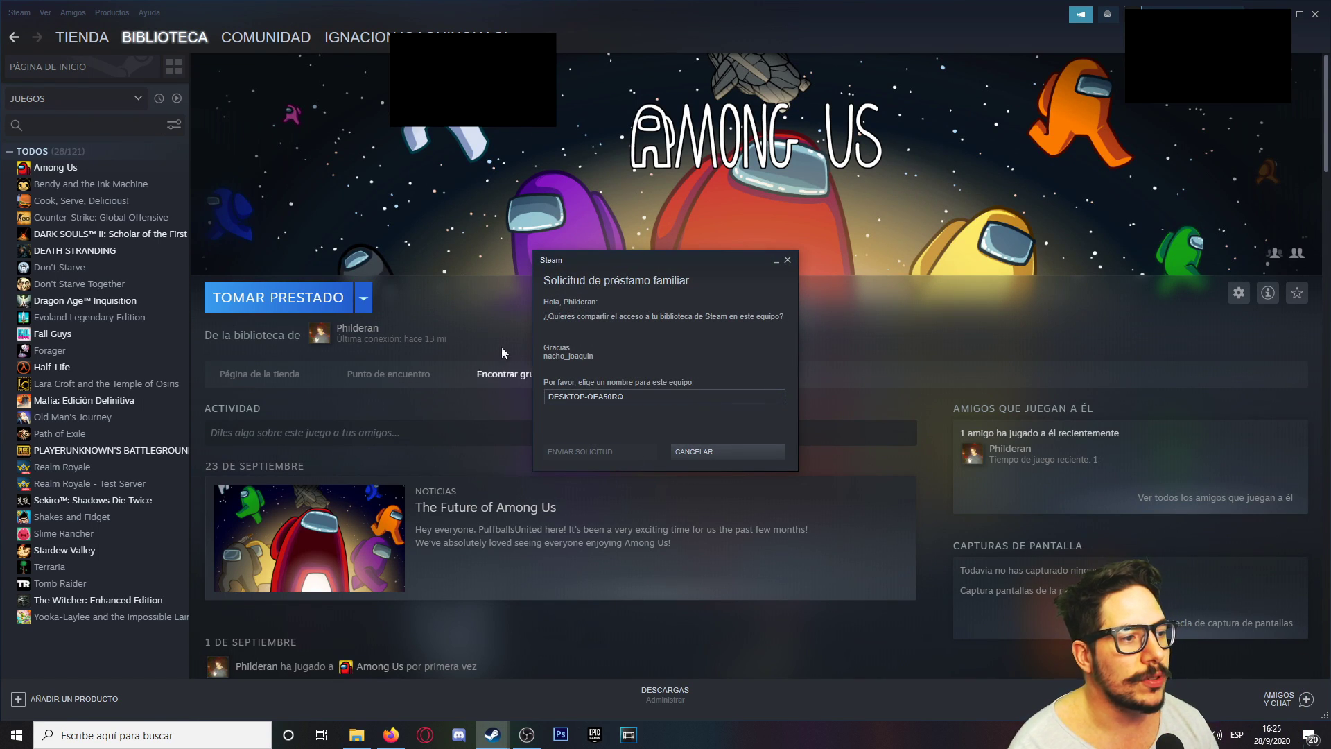
{"action": "left_click", "coordinate": [633, 452]}
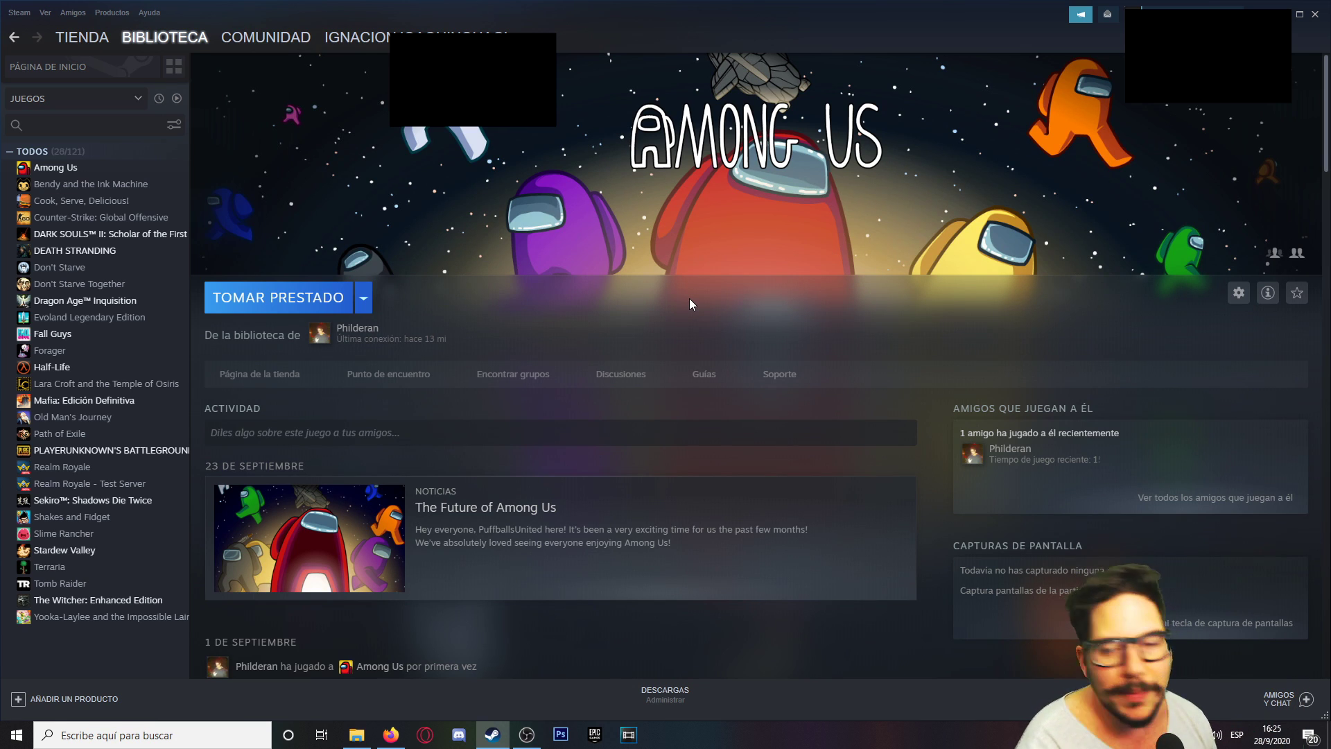
Switch back to the library owner's account and open the Familia section of its settings
{"action": "left_click", "coordinate": [19, 12]}
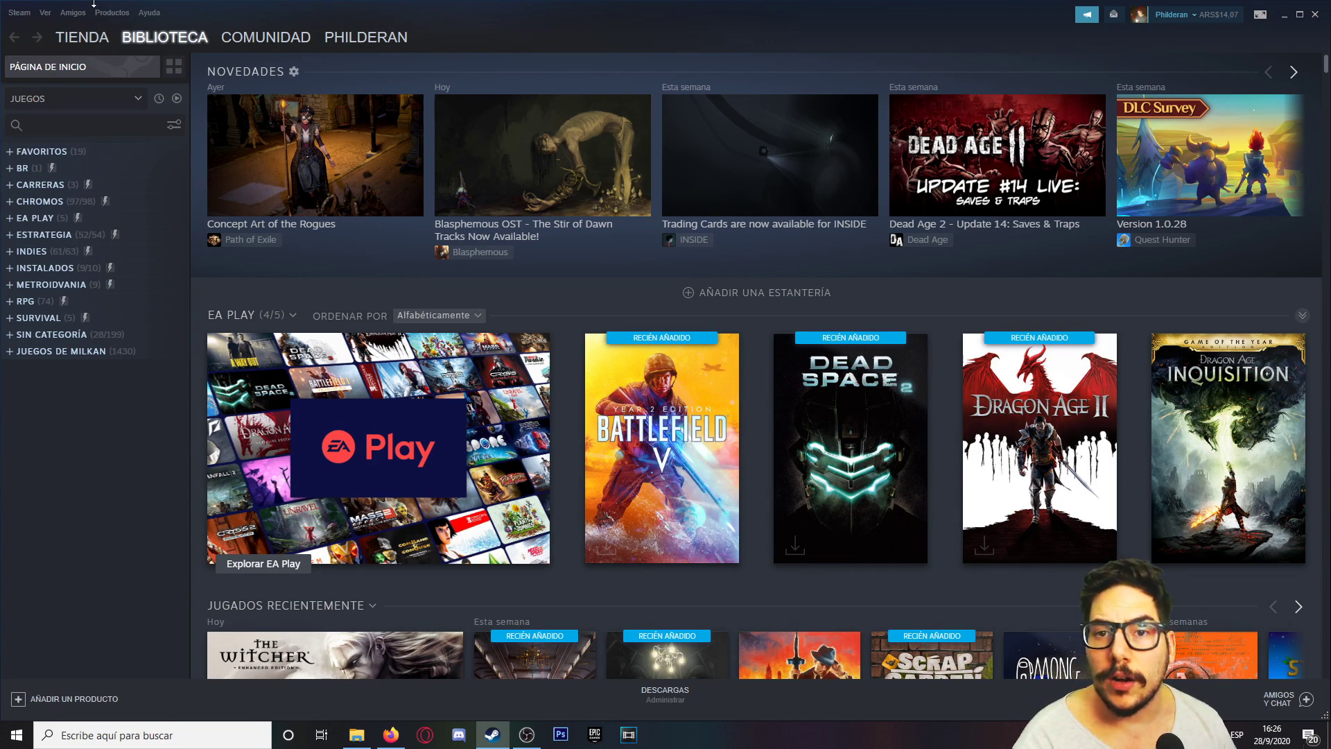
{"action": "left_click", "coordinate": [17, 14]}
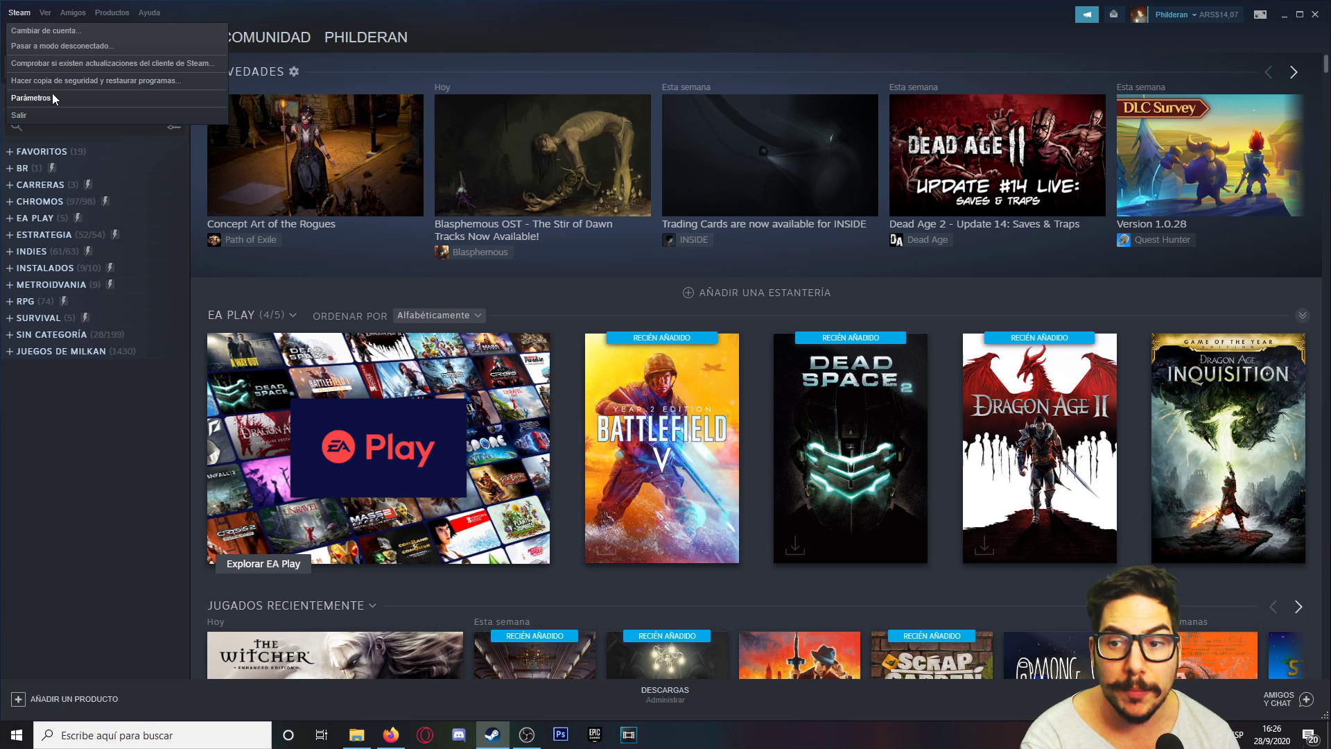
{"action": "left_click", "coordinate": [32, 97]}
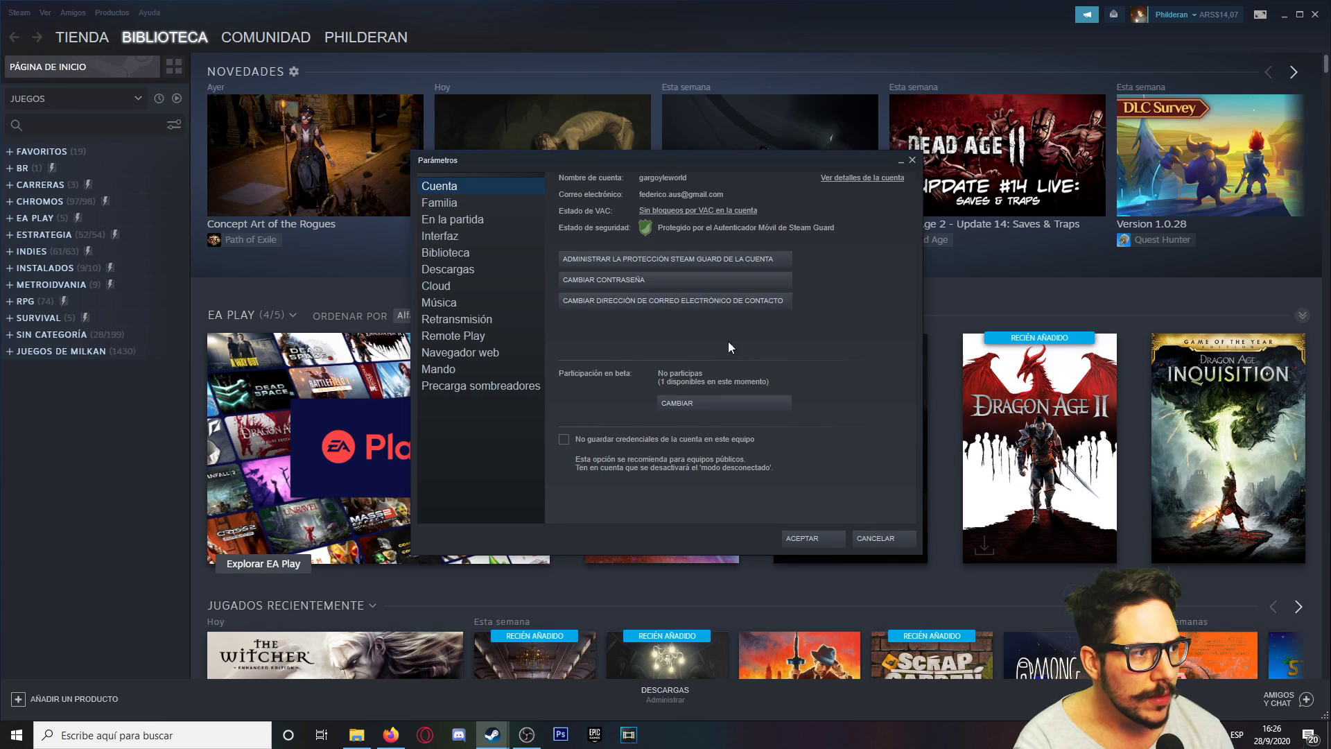
{"action": "left_click", "coordinate": [473, 208]}
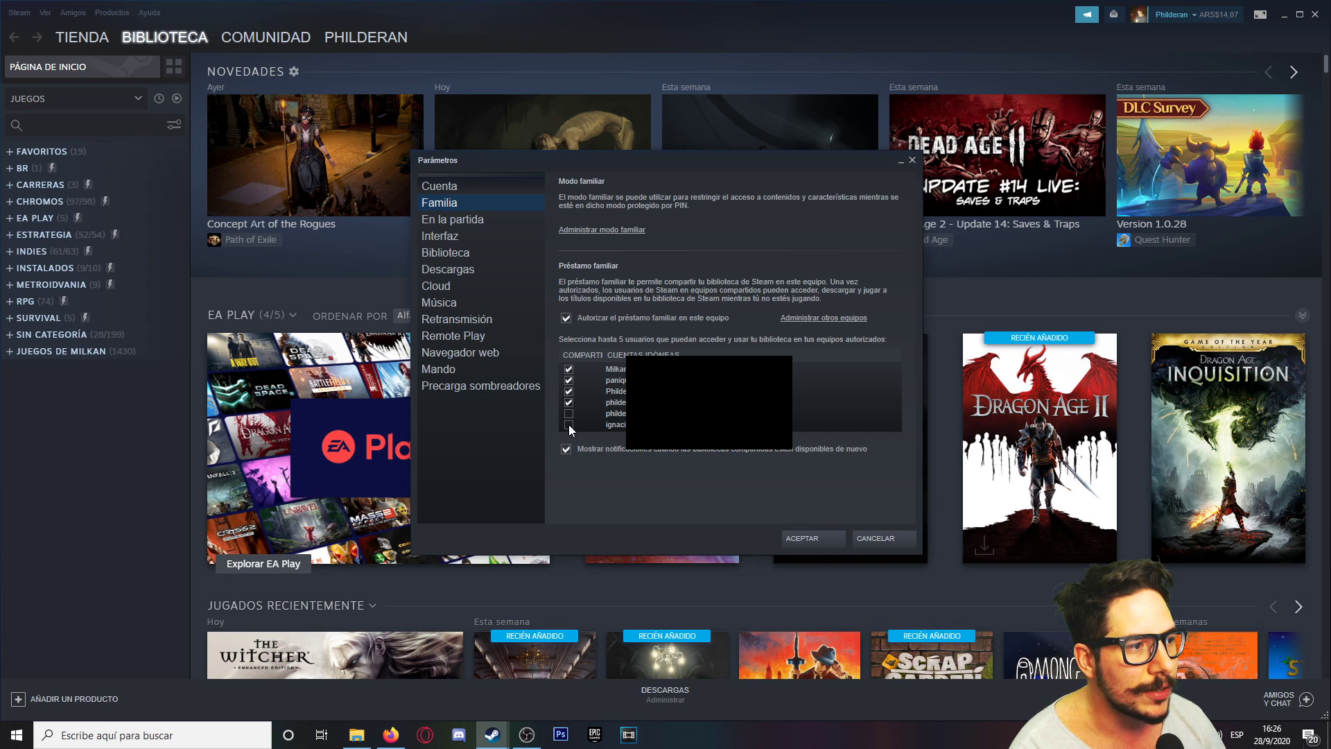
Authorize family sharing on this computer with the requesting account enabled, and accept the settings
{"action": "left_click", "coordinate": [567, 317]}
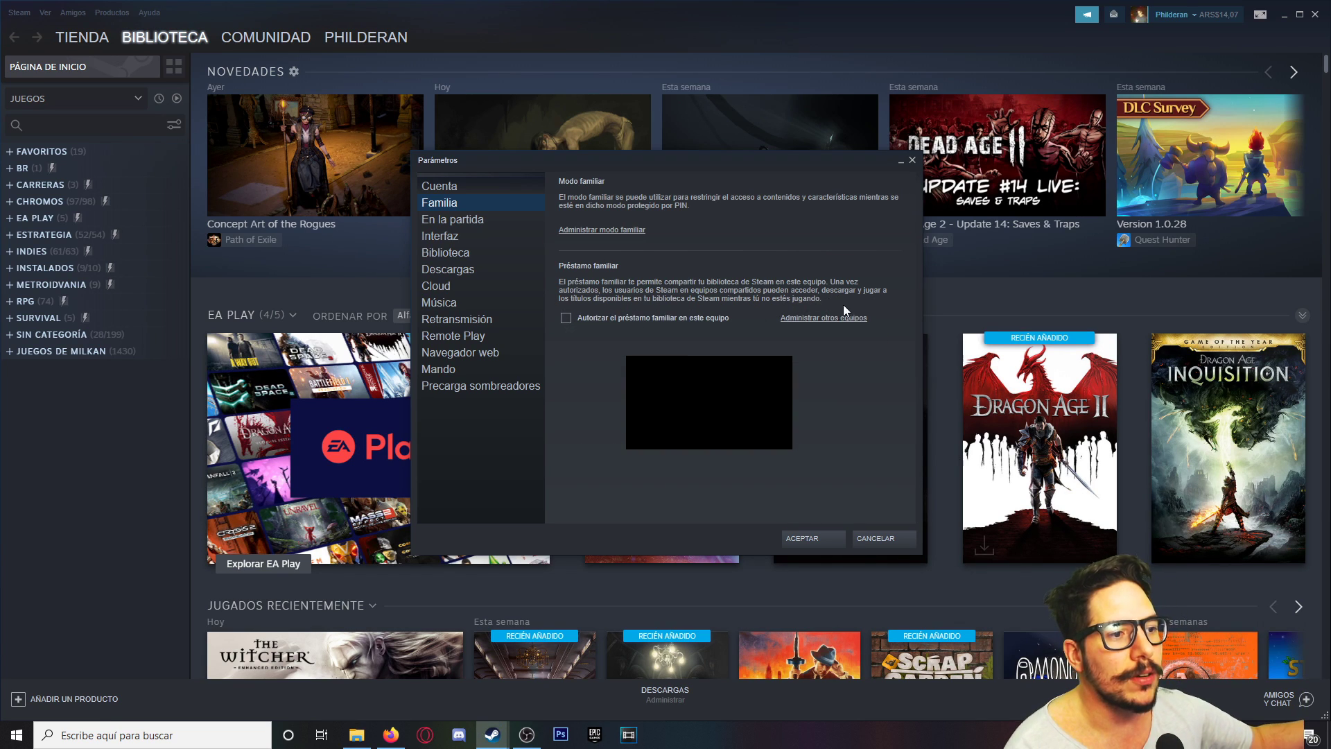
{"action": "left_click", "coordinate": [567, 317]}
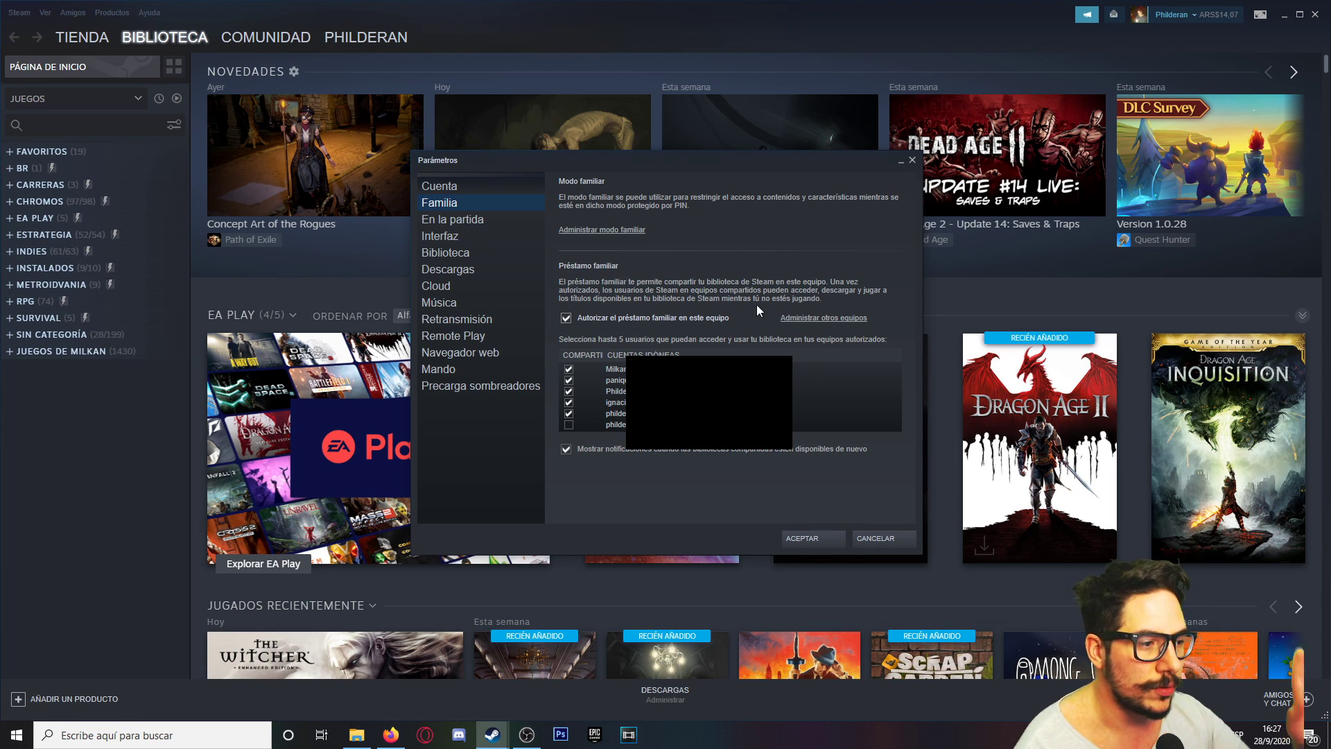
{"action": "left_click", "coordinate": [817, 539]}
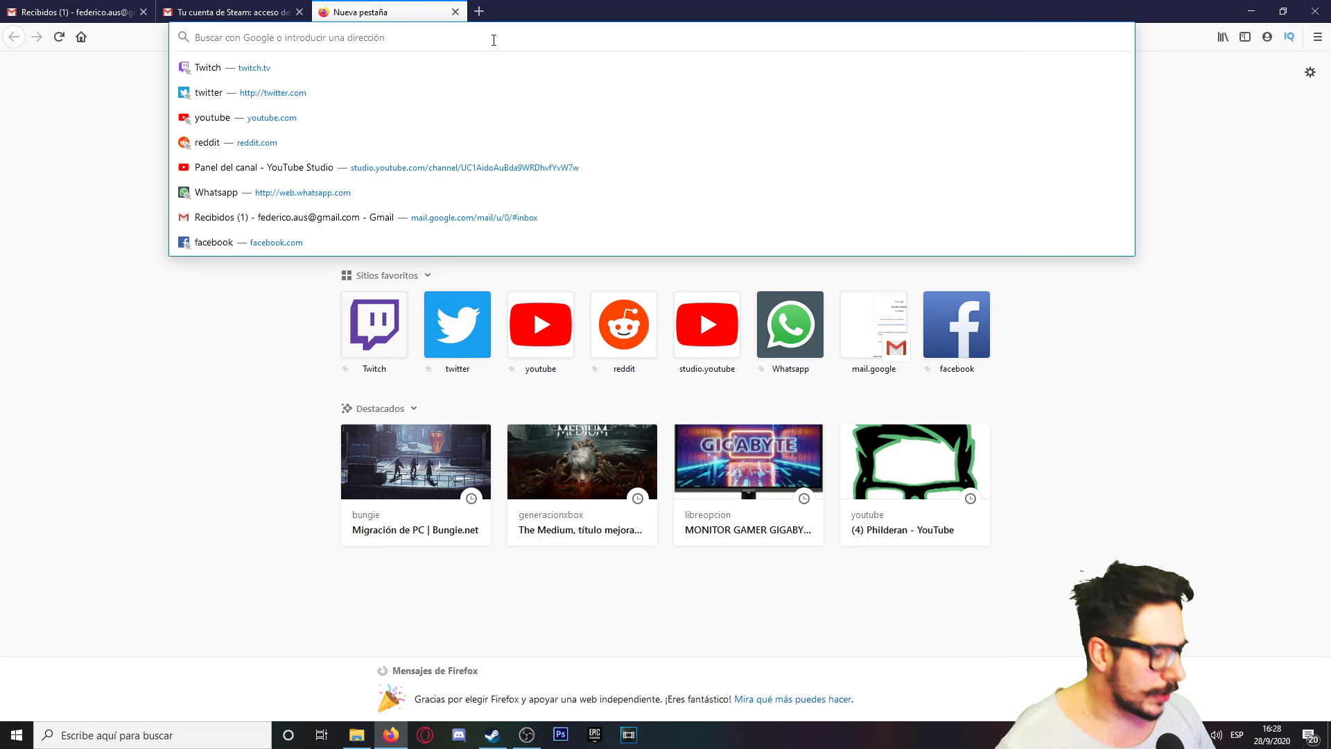
In Firefox, search Google for teamviewer and open the TeamViewer download page for Windows
{"action": "type", "text": "team"}
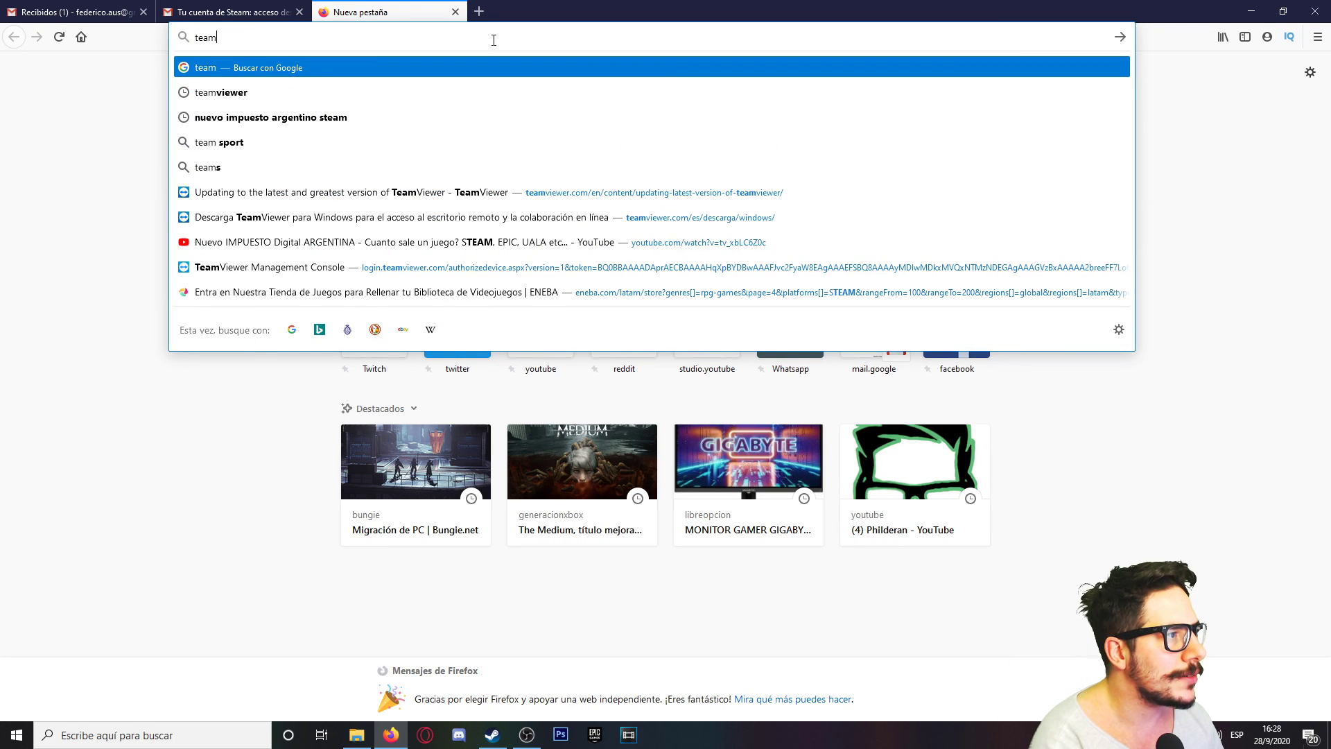
{"action": "type", "text": "viewer"}
{"action": "key", "text": "Return"}
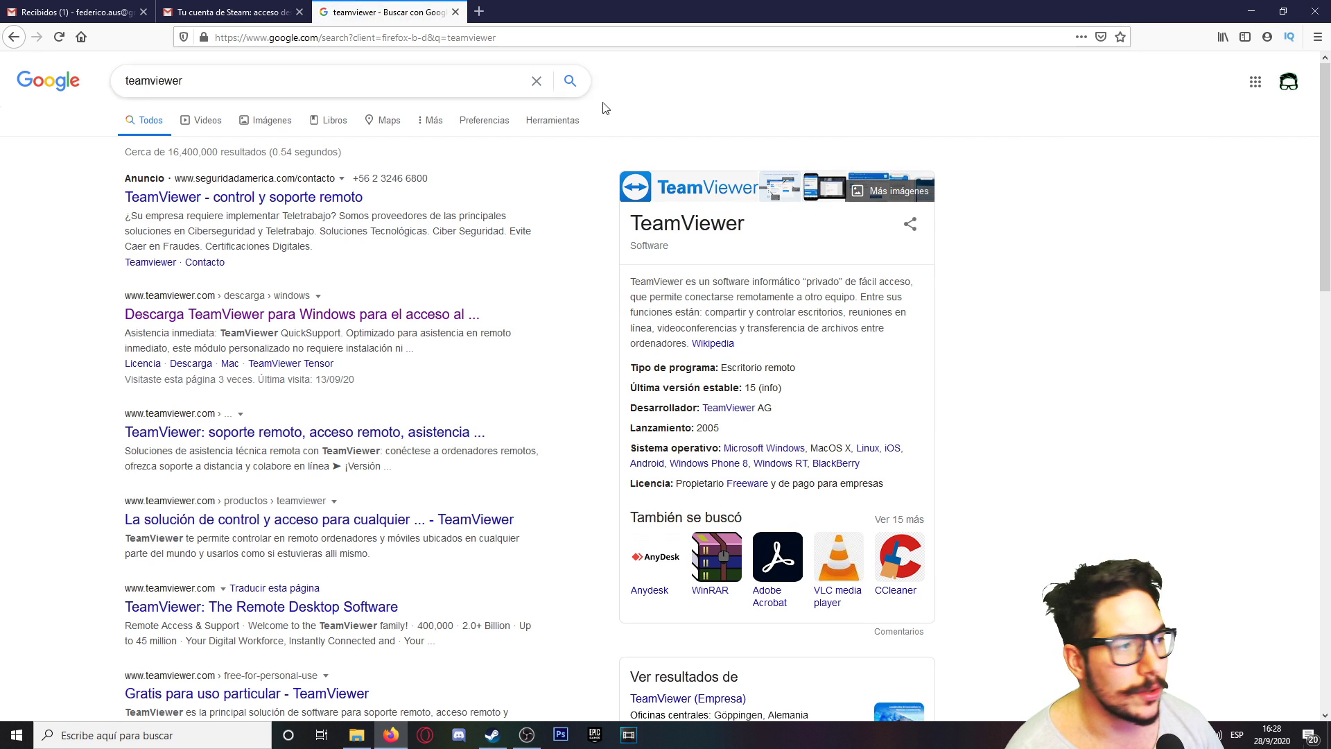
{"action": "left_click", "coordinate": [289, 314]}
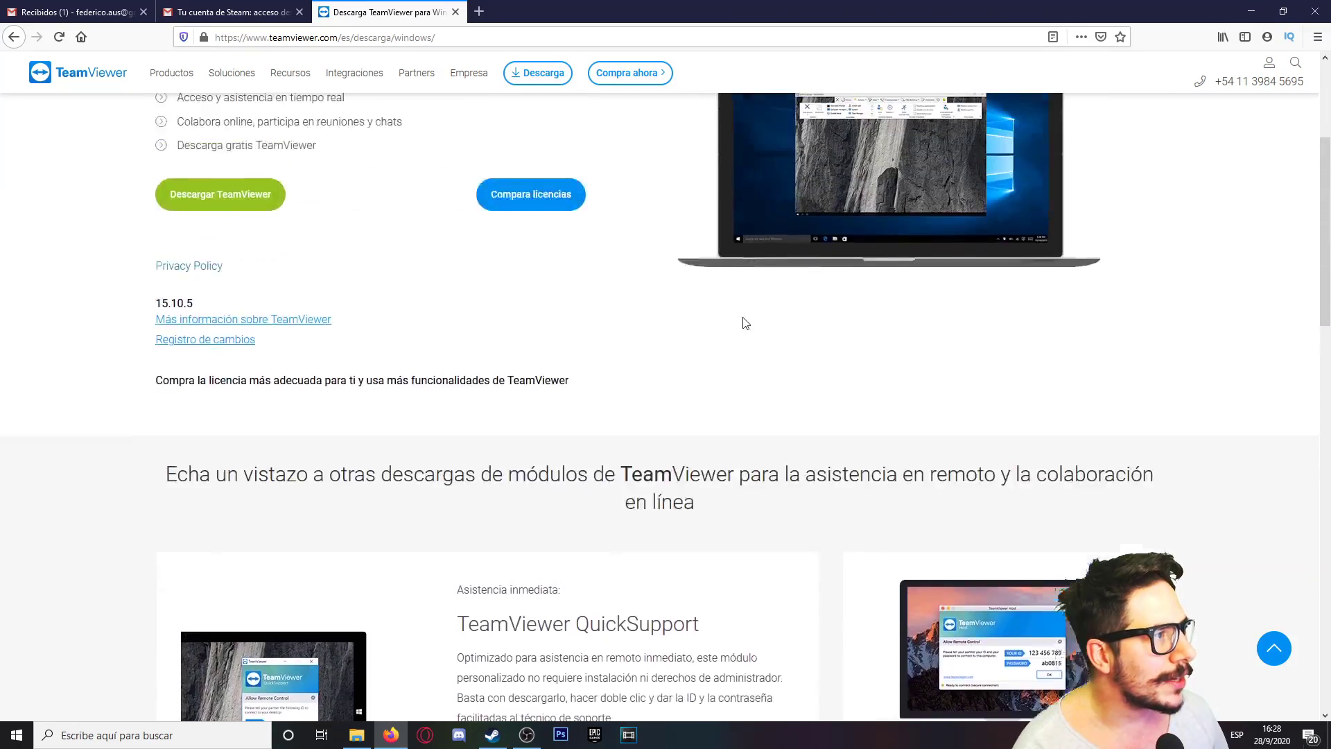
Find TeamViewer Portable on the download page and download its package
{"action": "scroll", "coordinate": [610, 278], "scroll_direction": "up", "scroll_amount": 3}
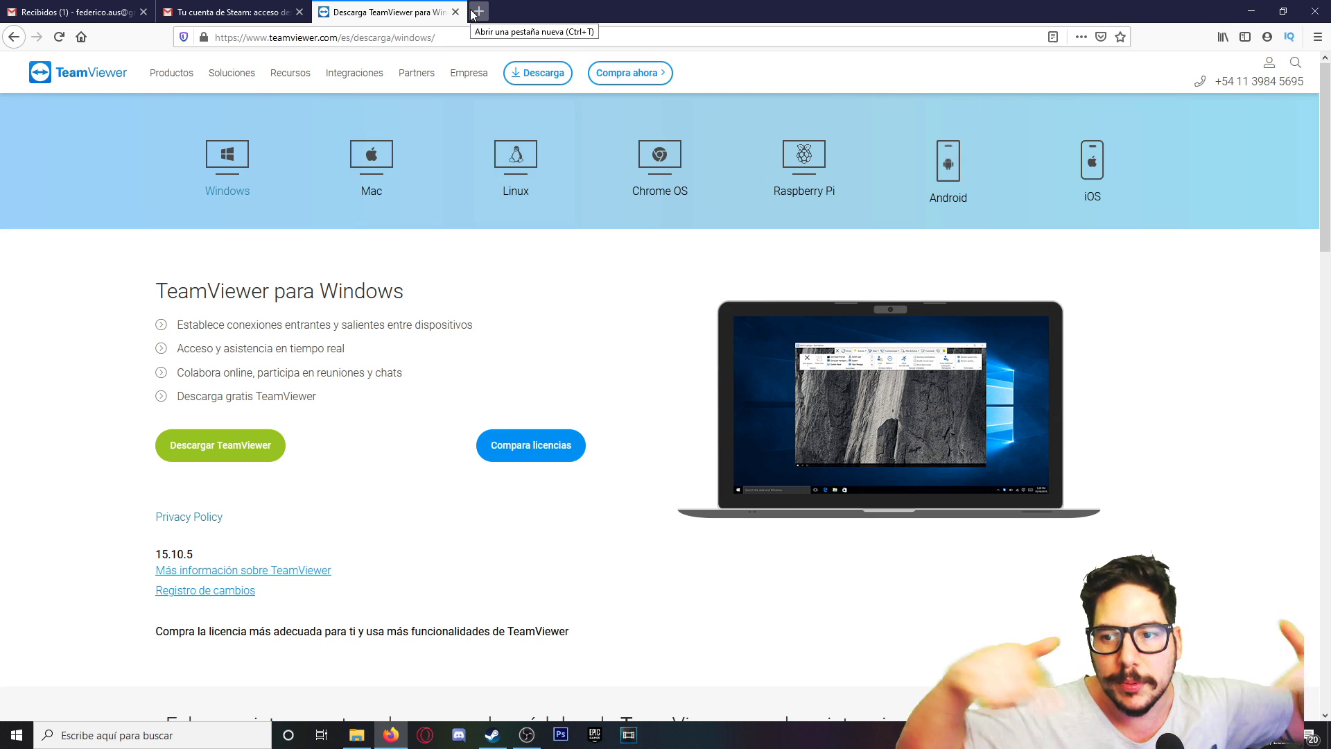
{"action": "scroll", "coordinate": [704, 485], "scroll_direction": "down", "scroll_amount": 20}
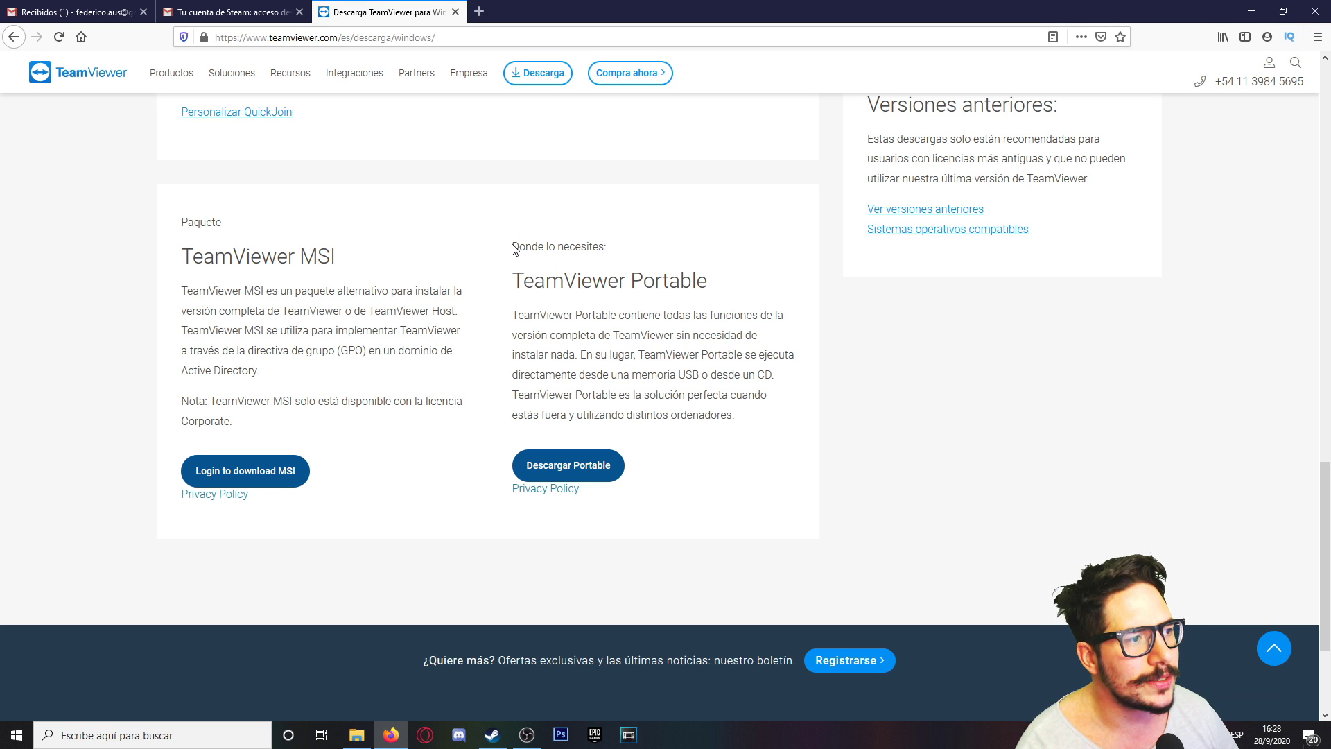
{"action": "left_click_drag", "start_coordinate": [514, 249], "coordinate": [705, 319]}
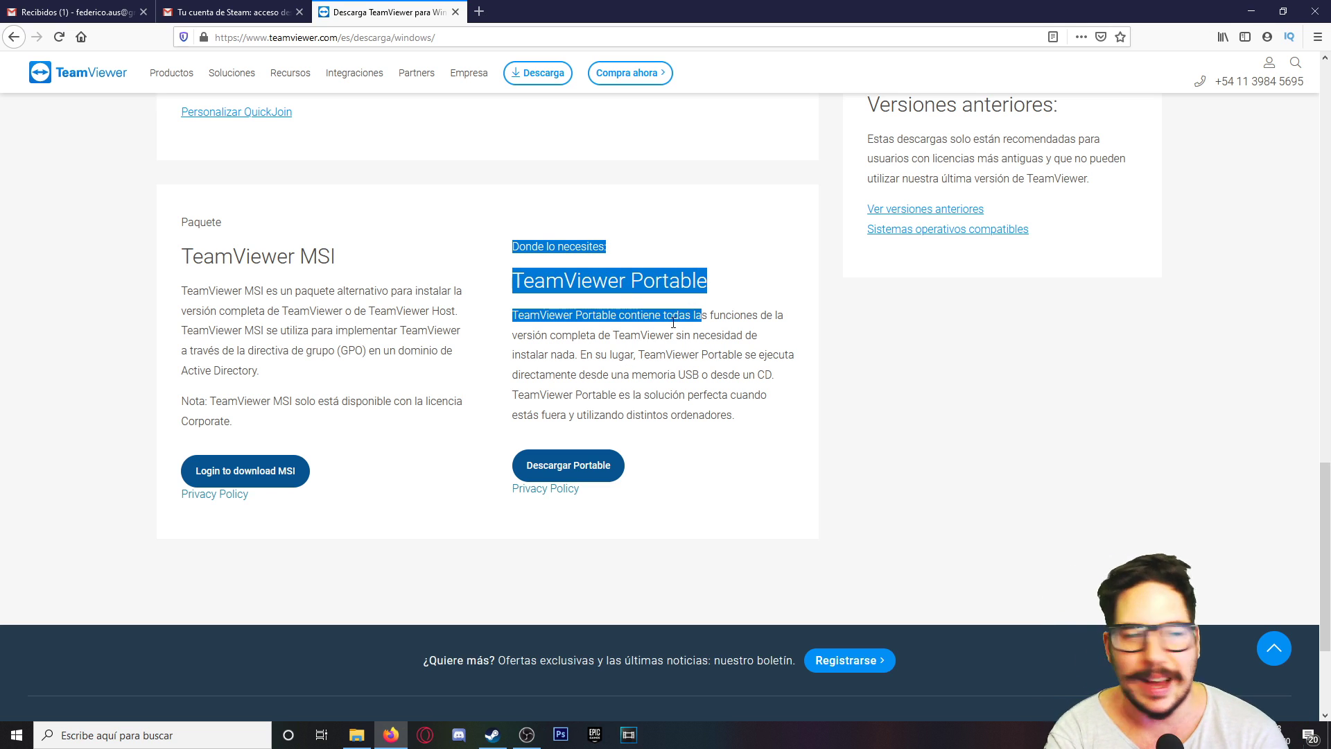
{"action": "left_click", "coordinate": [609, 463]}
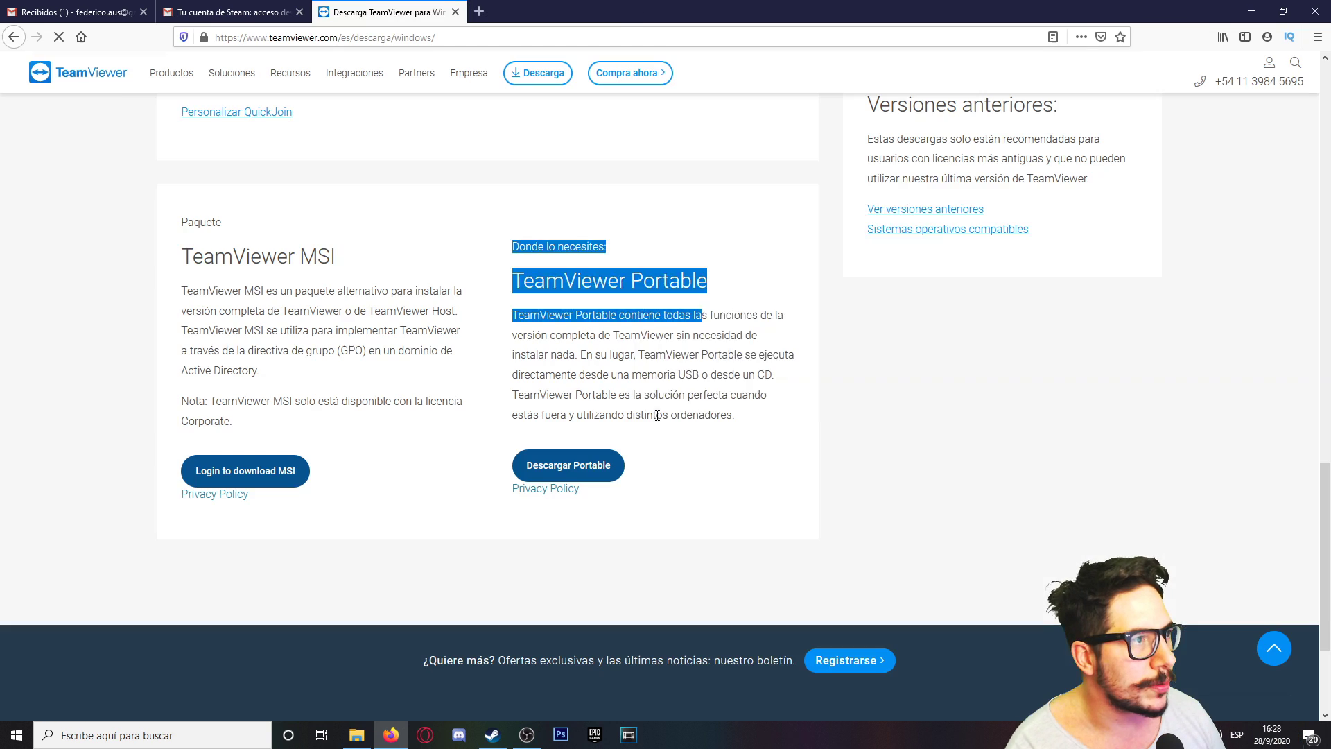
{"action": "left_click", "coordinate": [837, 398]}
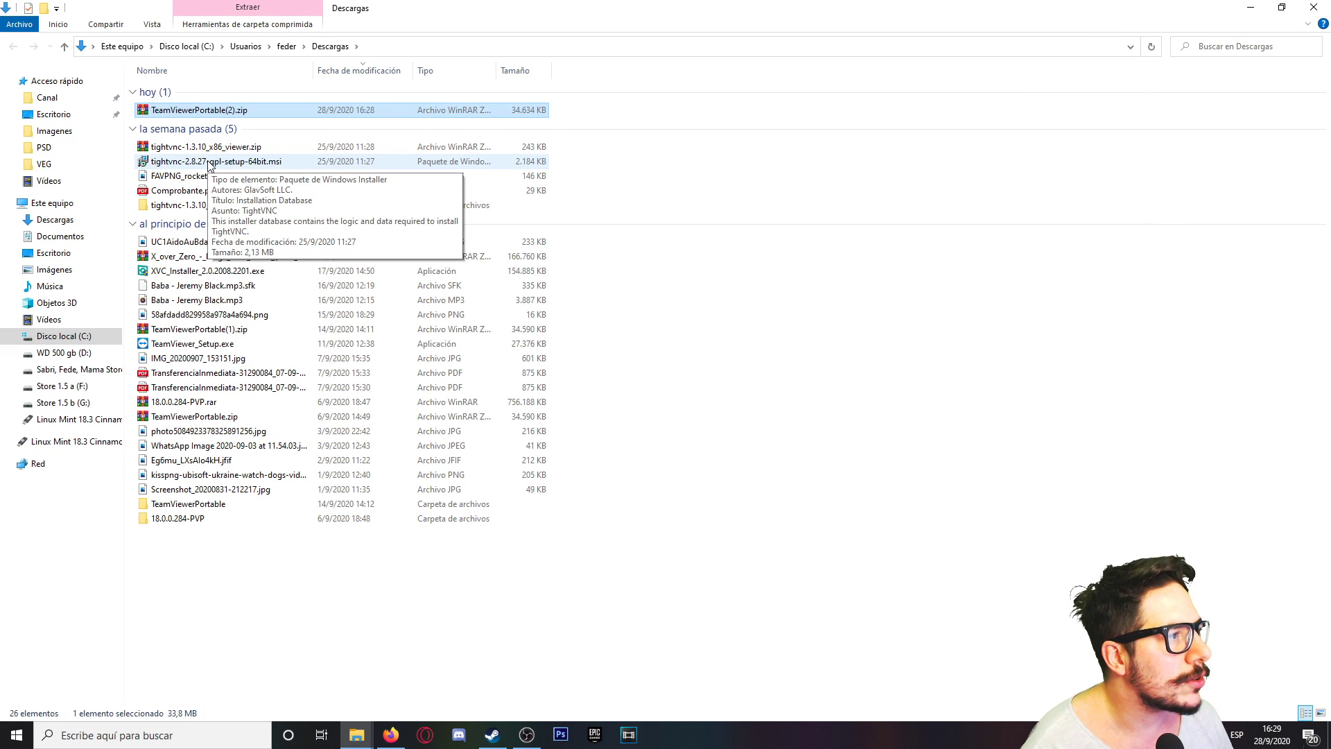
Extract the downloaded TeamViewer Portable archive in Descargas and launch TeamViewer.exe from the TeamViewerPortable folder
{"action": "right_click", "coordinate": [204, 379]}
{"action": "left_click", "coordinate": [323, 463]}
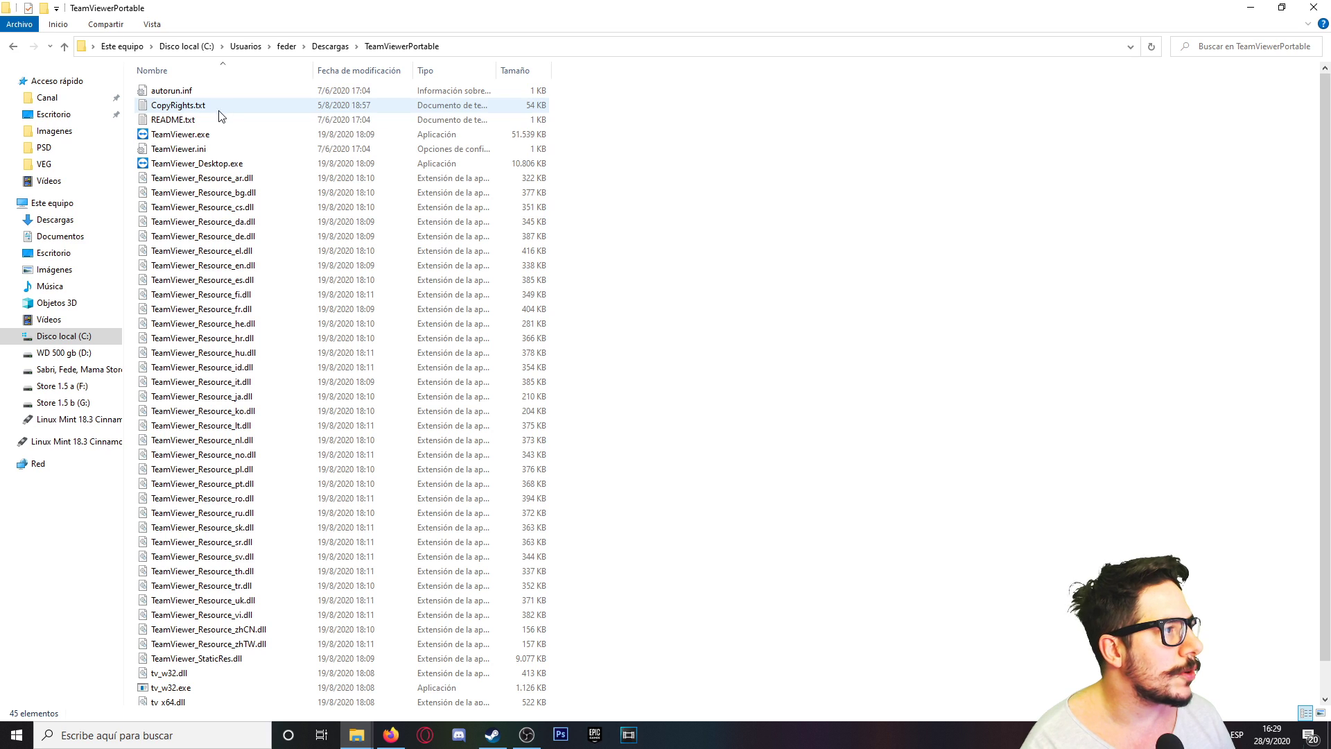
{"action": "double_click", "coordinate": [242, 141]}
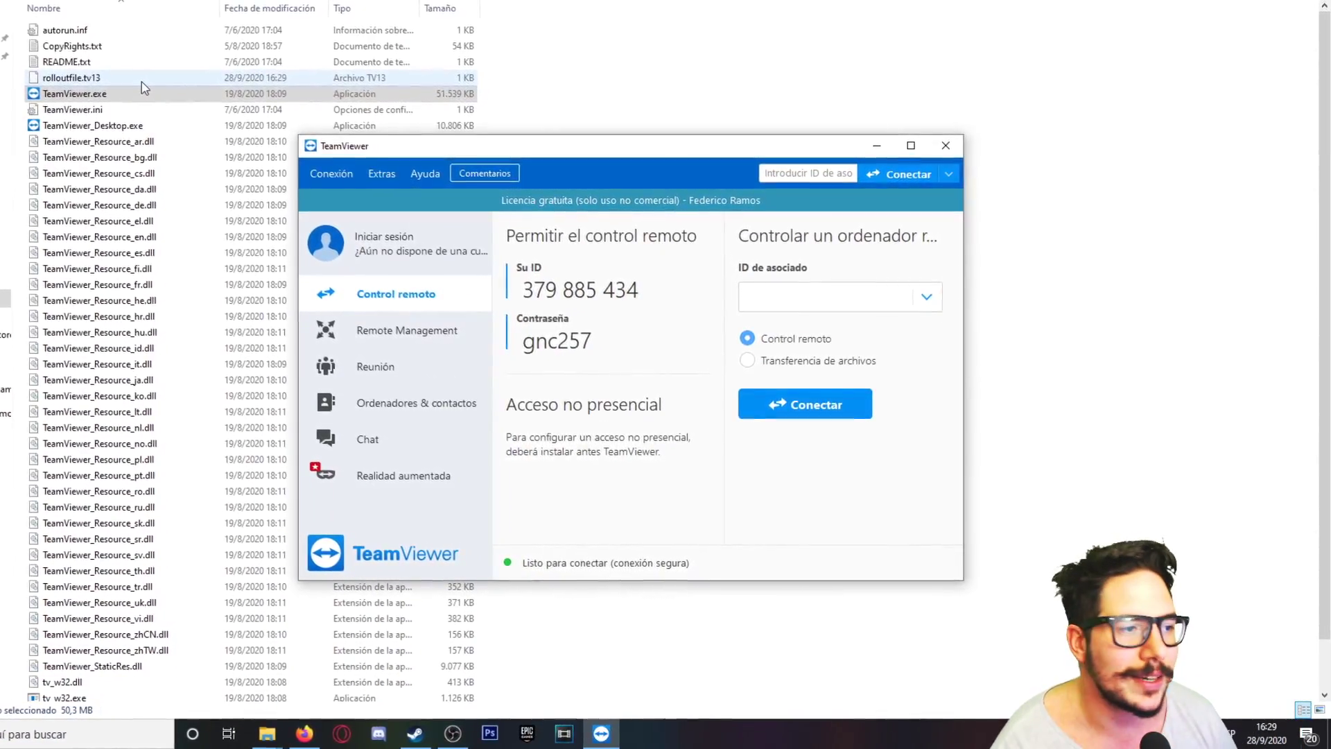
Highlight this computer's TeamViewer ID and password as the details the library owner needs for remote control
{"action": "left_click_drag", "start_coordinate": [533, 290], "coordinate": [622, 290]}
{"action": "double_click", "coordinate": [568, 281]}
{"action": "double_click", "coordinate": [541, 333]}
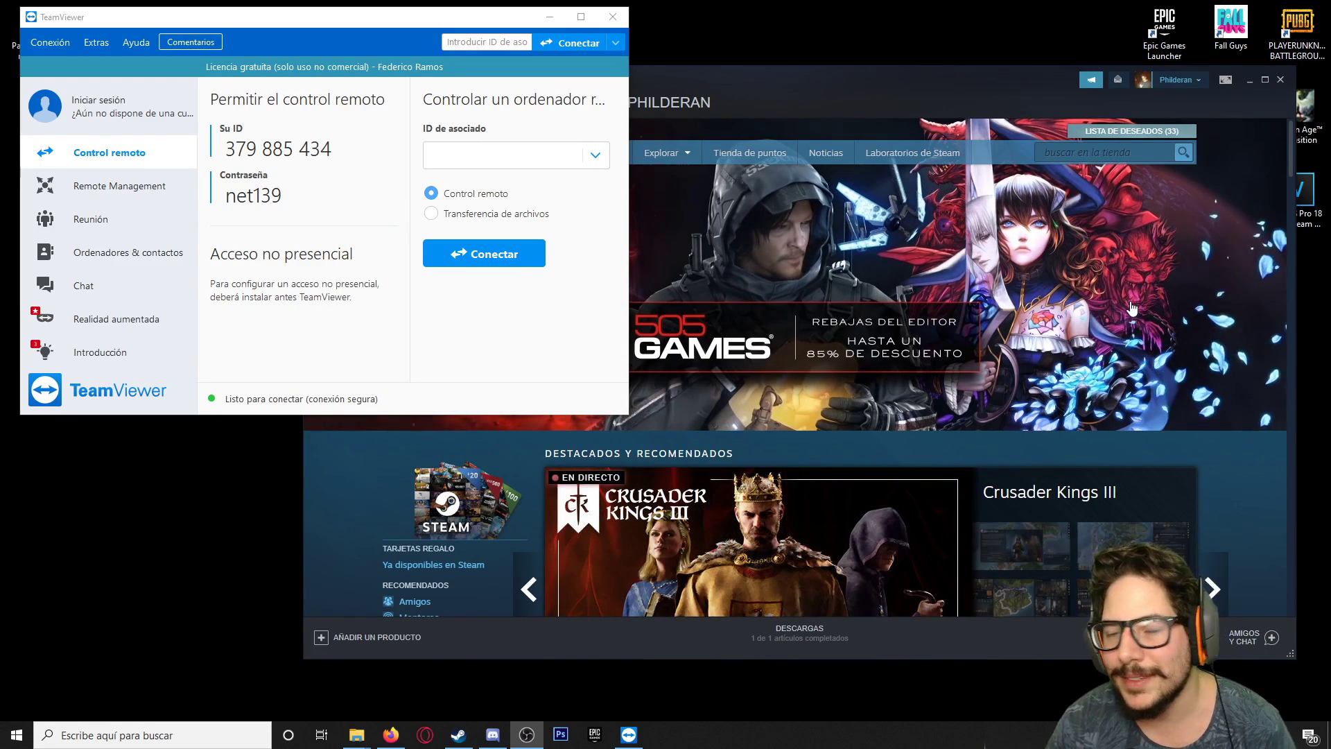
{"action": "double_click", "coordinate": [326, 151]}
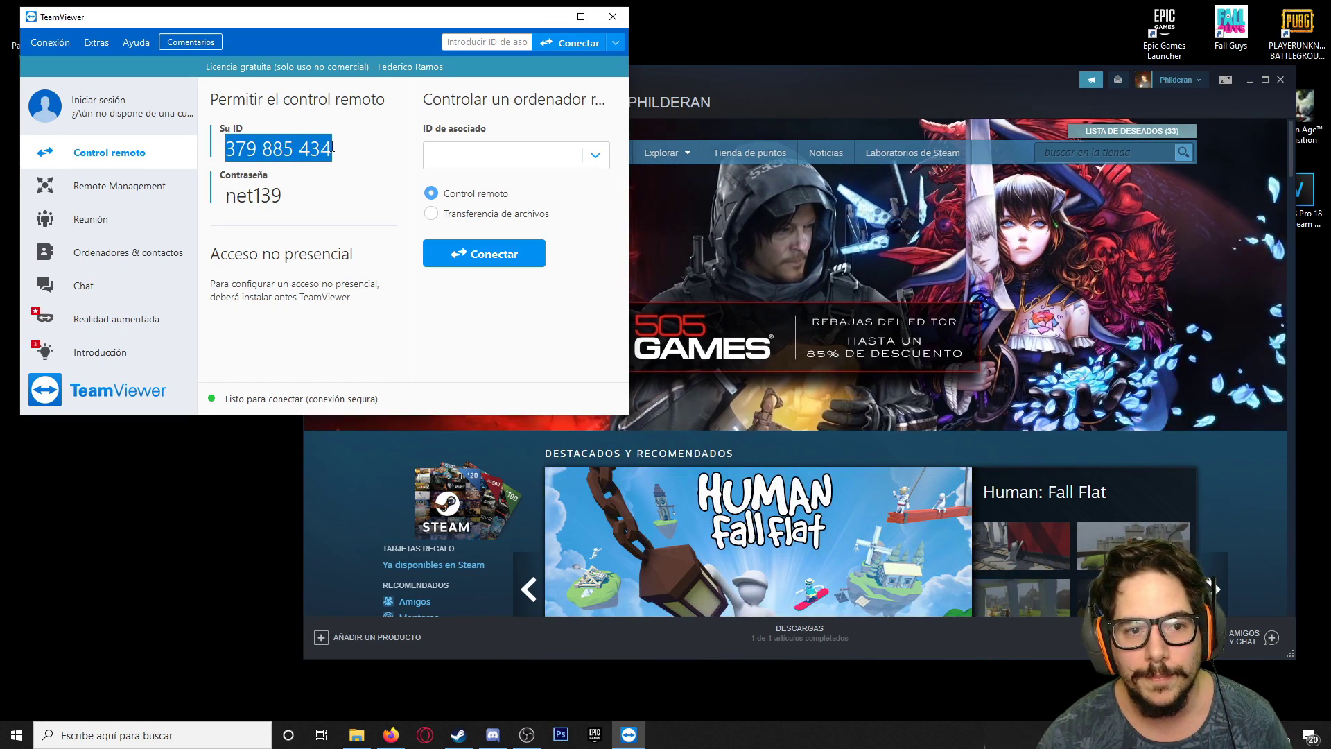
{"action": "double_click", "coordinate": [276, 196]}
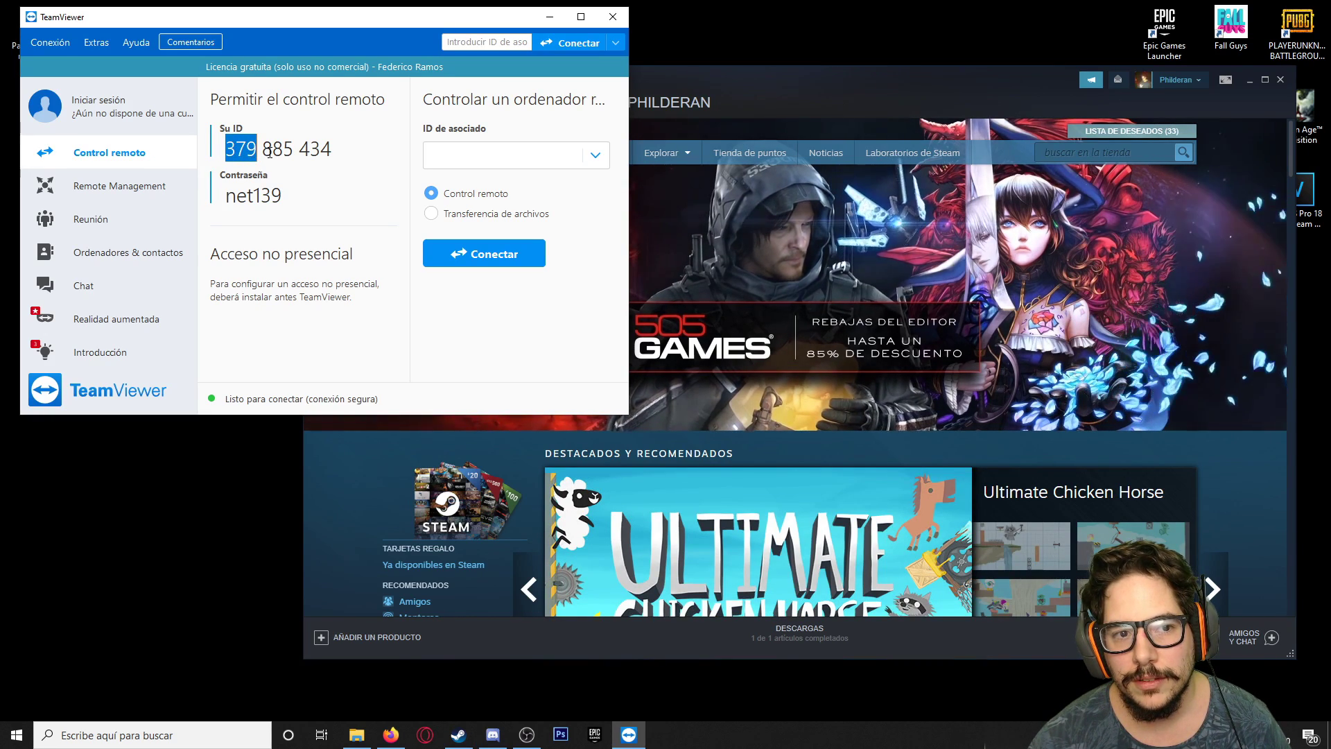
{"action": "double_click", "coordinate": [292, 153]}
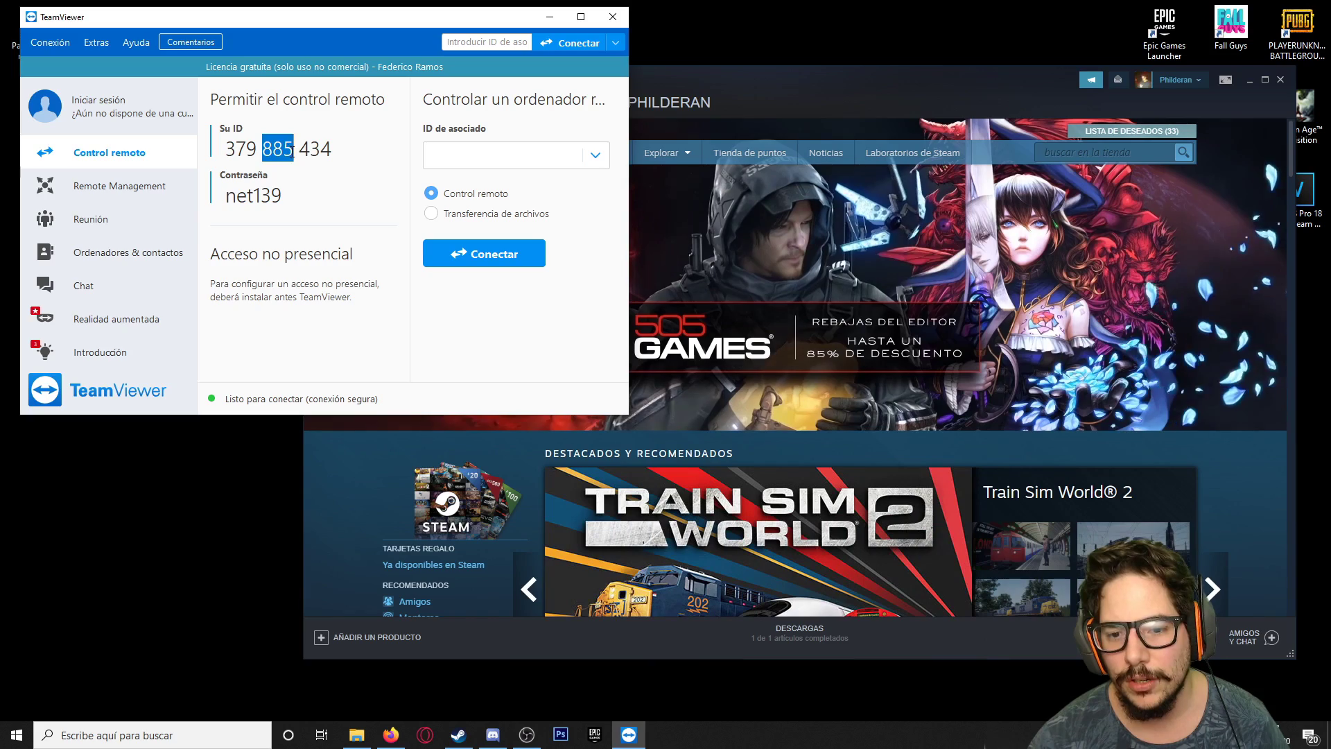
{"action": "left_click", "coordinate": [310, 149]}
{"action": "left_click", "coordinate": [299, 149]}
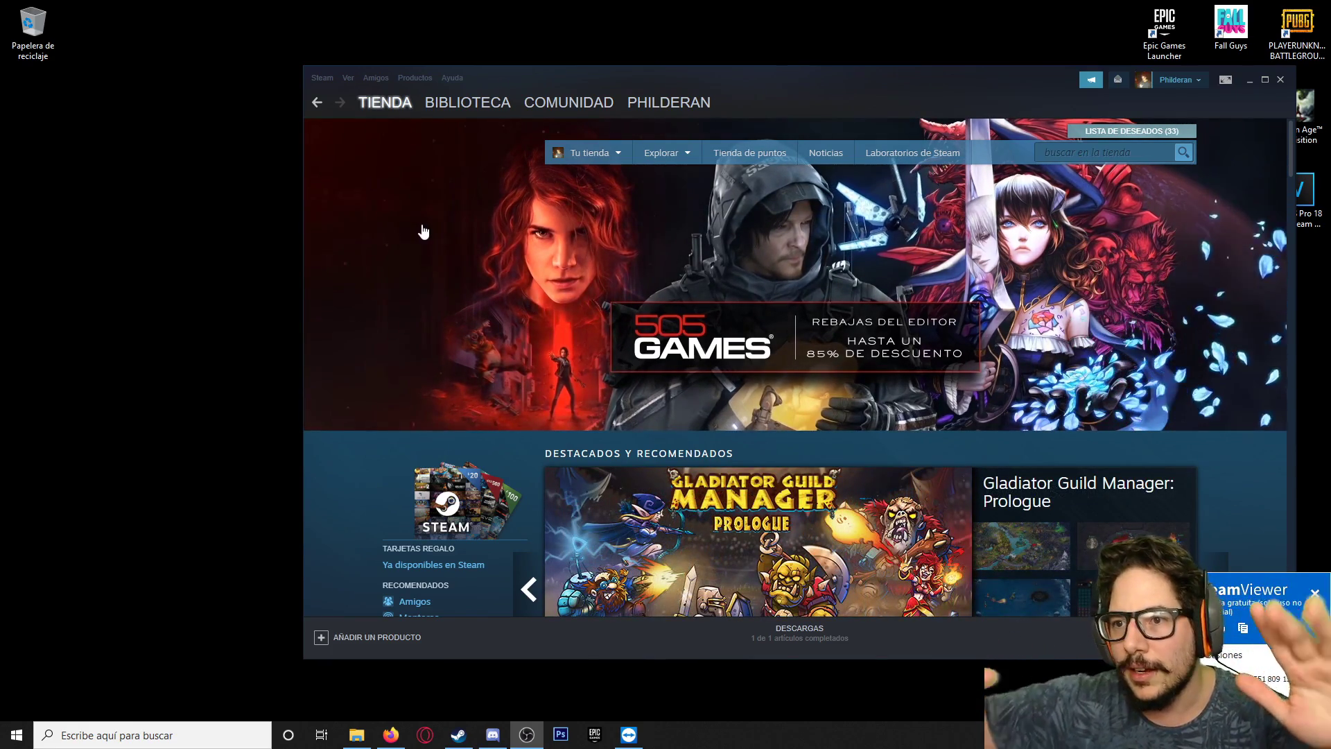
Sign the requesting account out of Steam so the library owner can sign in on this computer
{"action": "left_click", "coordinate": [326, 77]}
{"action": "left_click", "coordinate": [331, 94]}
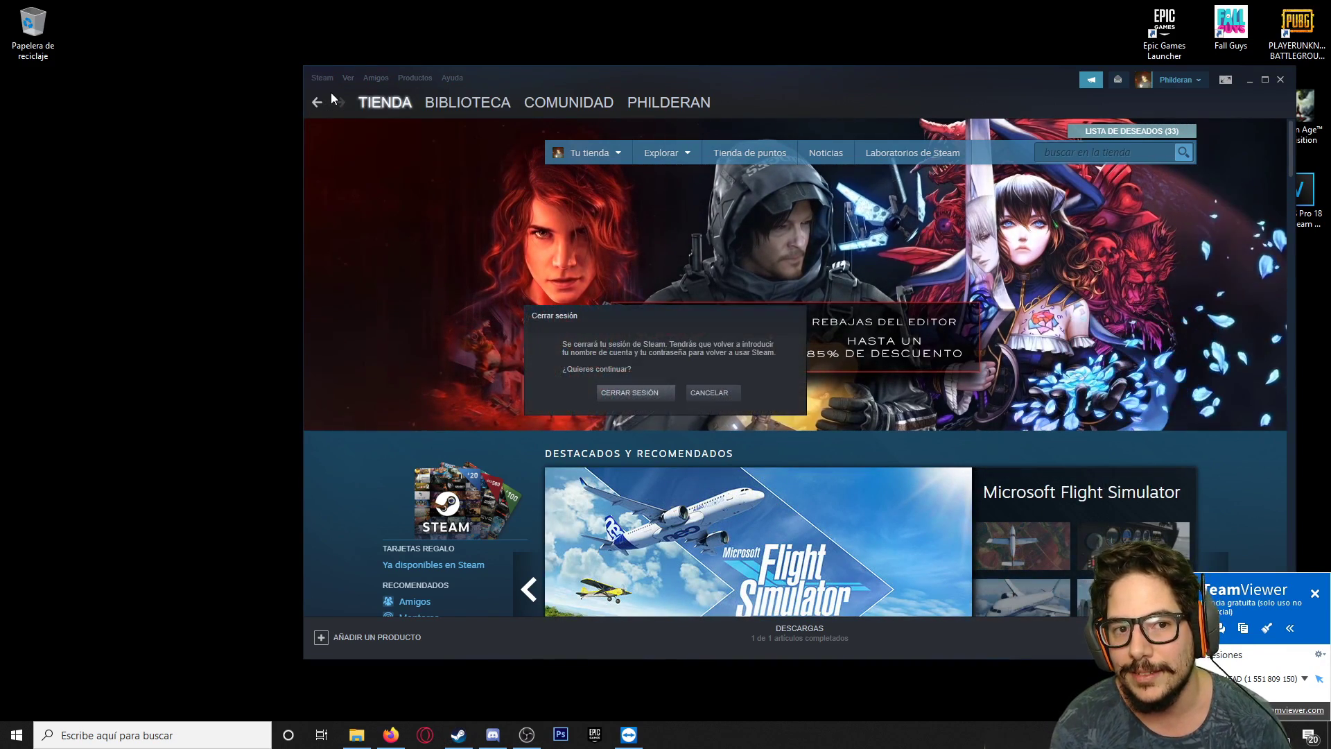
{"action": "left_click", "coordinate": [606, 391]}
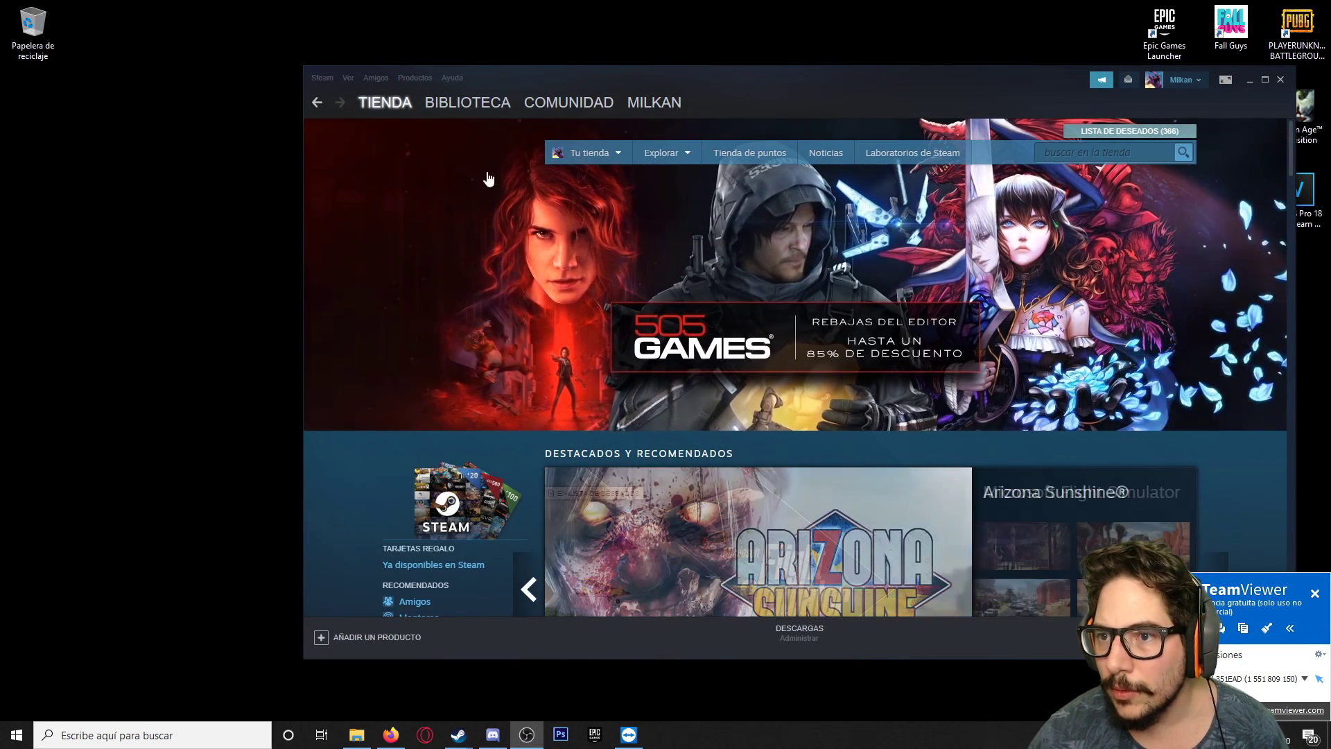
Check that the library owner's account is signed in and open the Familia section of the Steam settings
{"action": "left_click", "coordinate": [1198, 79]}
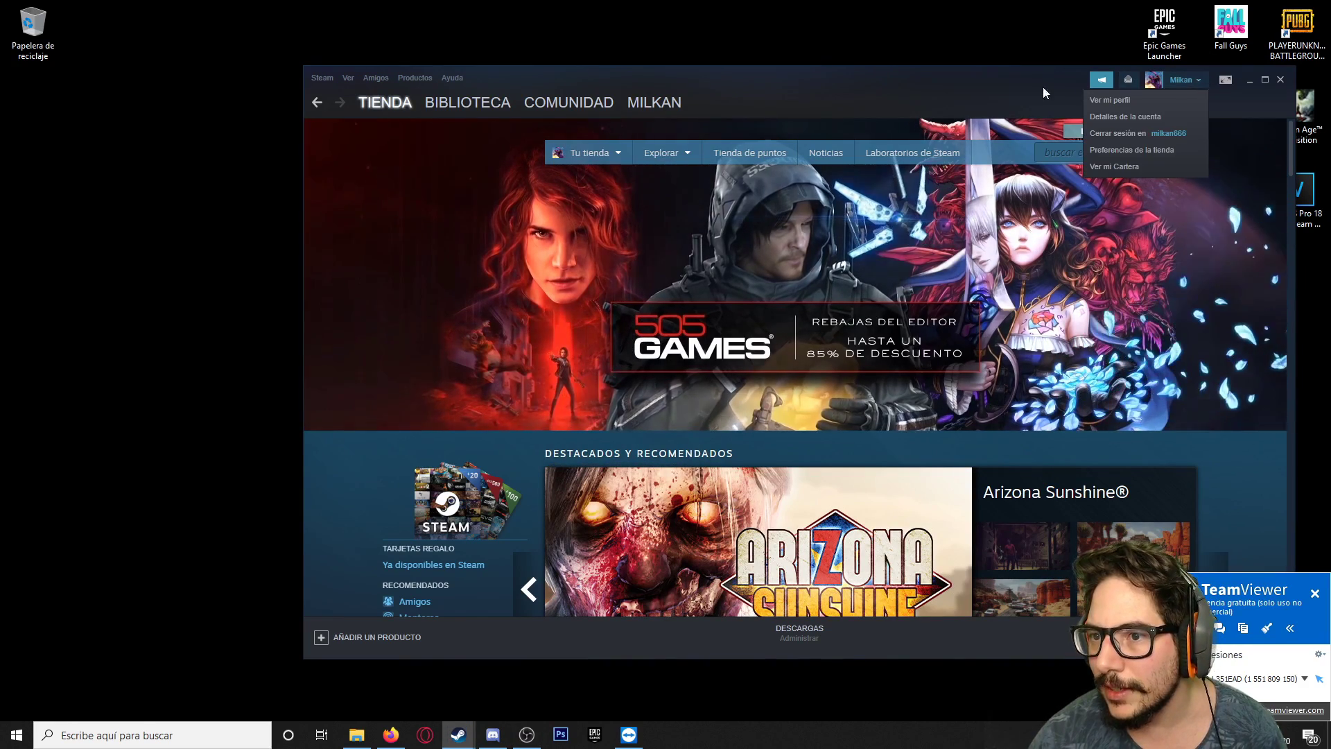
{"action": "left_click", "coordinate": [991, 88]}
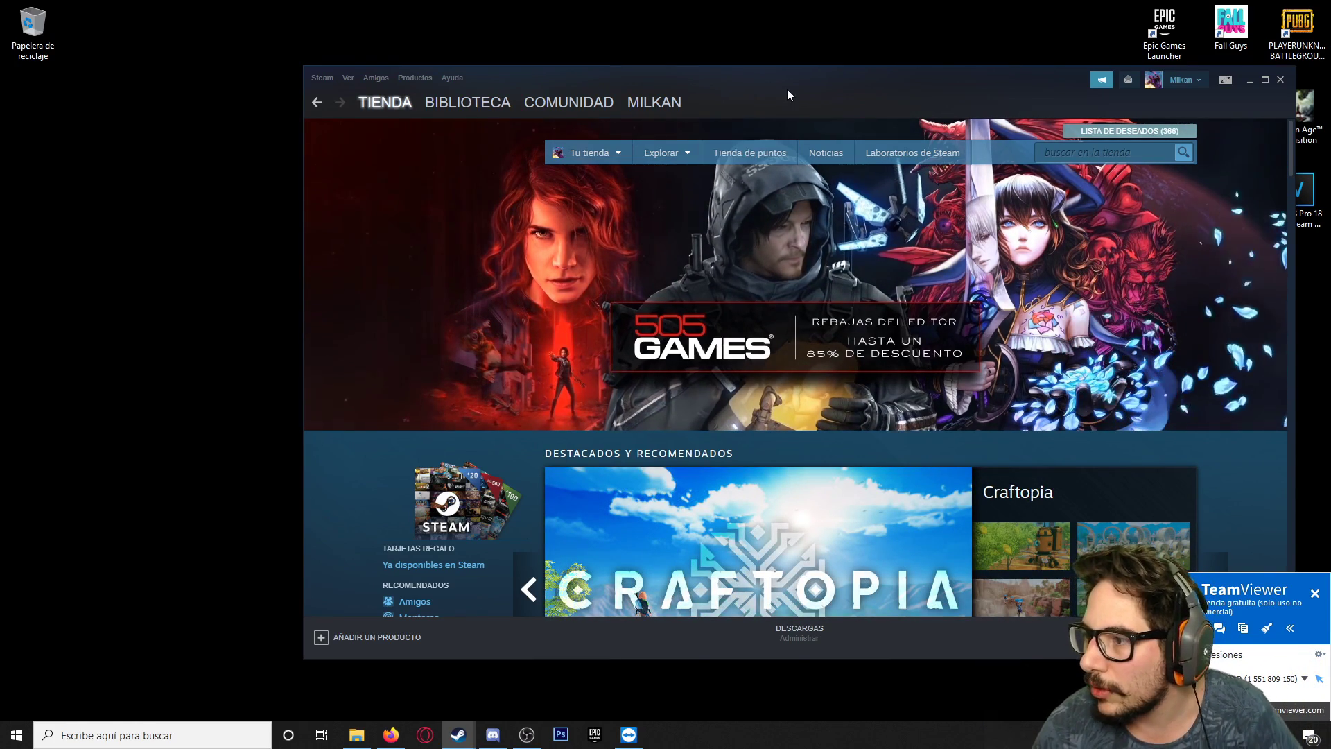
{"action": "left_click_drag", "start_coordinate": [789, 76], "coordinate": [588, 53]}
{"action": "left_click", "coordinate": [121, 55]}
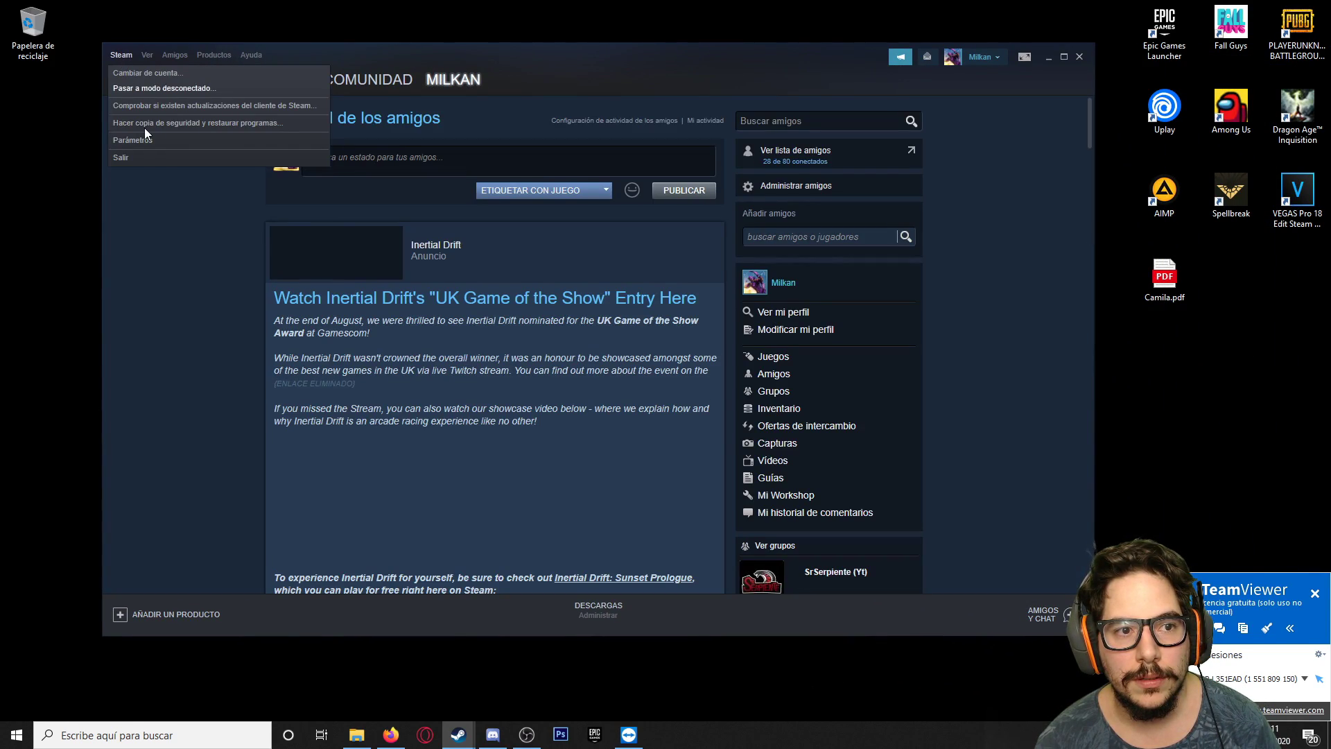
{"action": "left_click", "coordinate": [145, 140]}
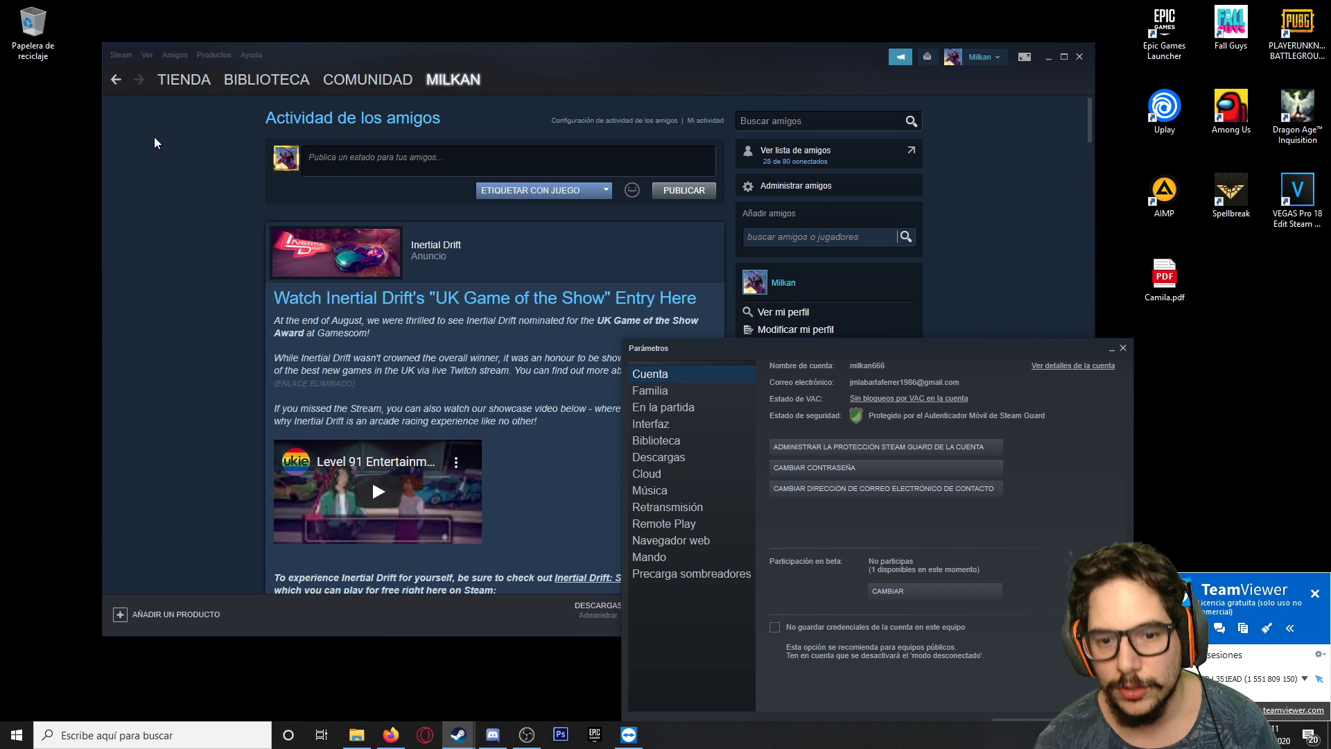
{"action": "left_click", "coordinate": [667, 391]}
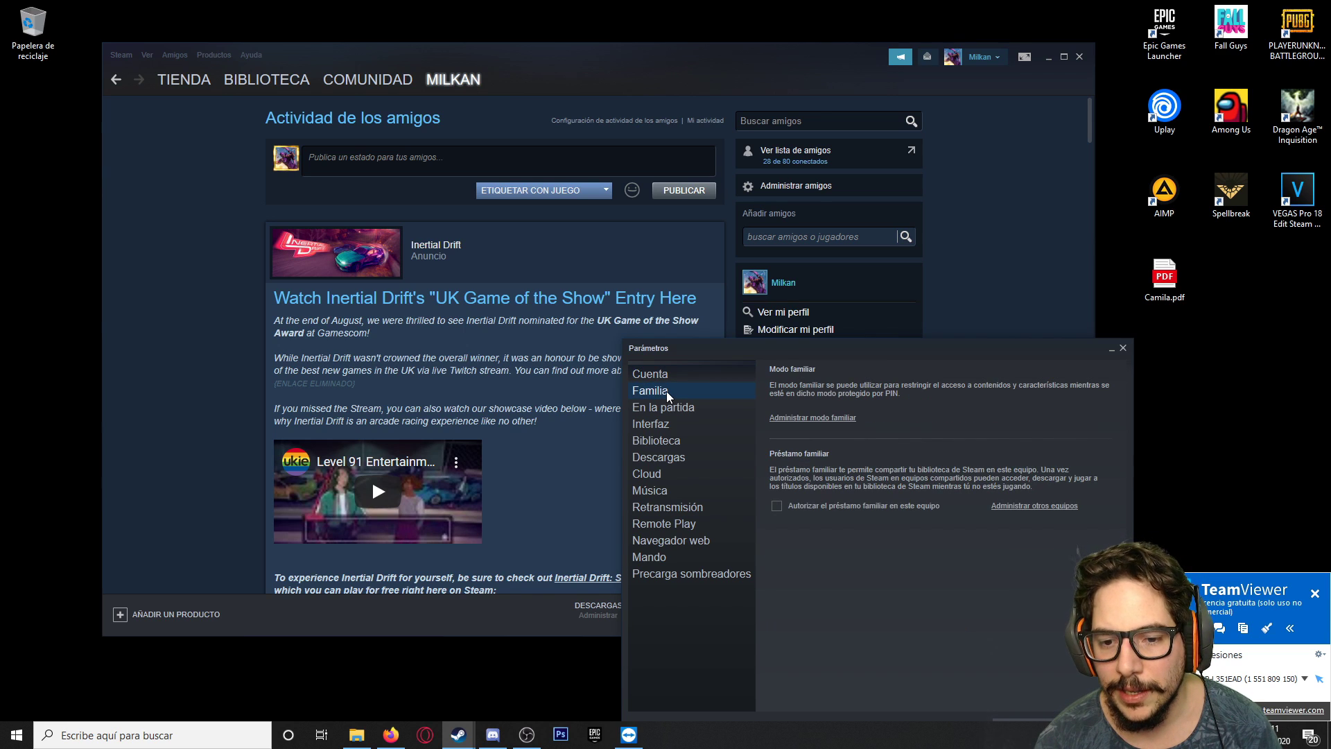
Authorize family sharing on this computer, enable the requesting account among the eligible accounts, and accept the settings
{"action": "left_click", "coordinate": [776, 506]}
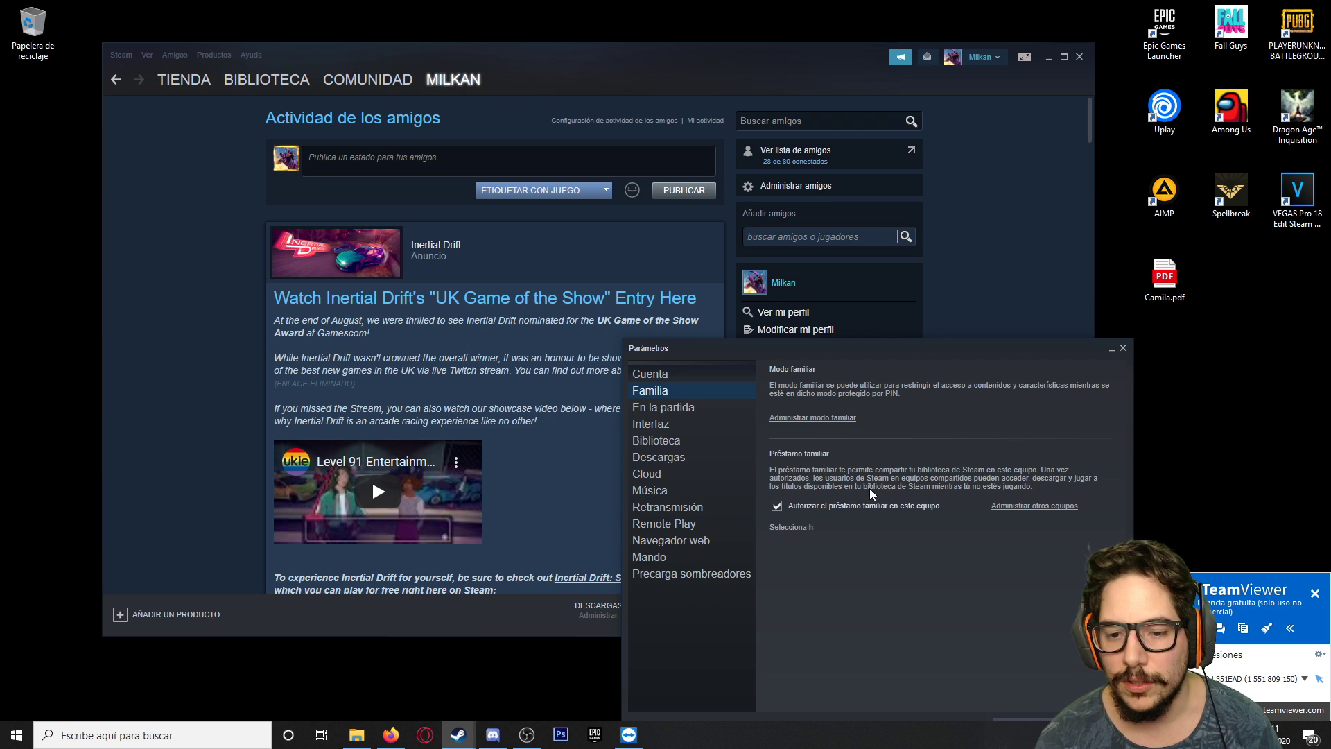
{"action": "left_click", "coordinate": [1033, 505]}
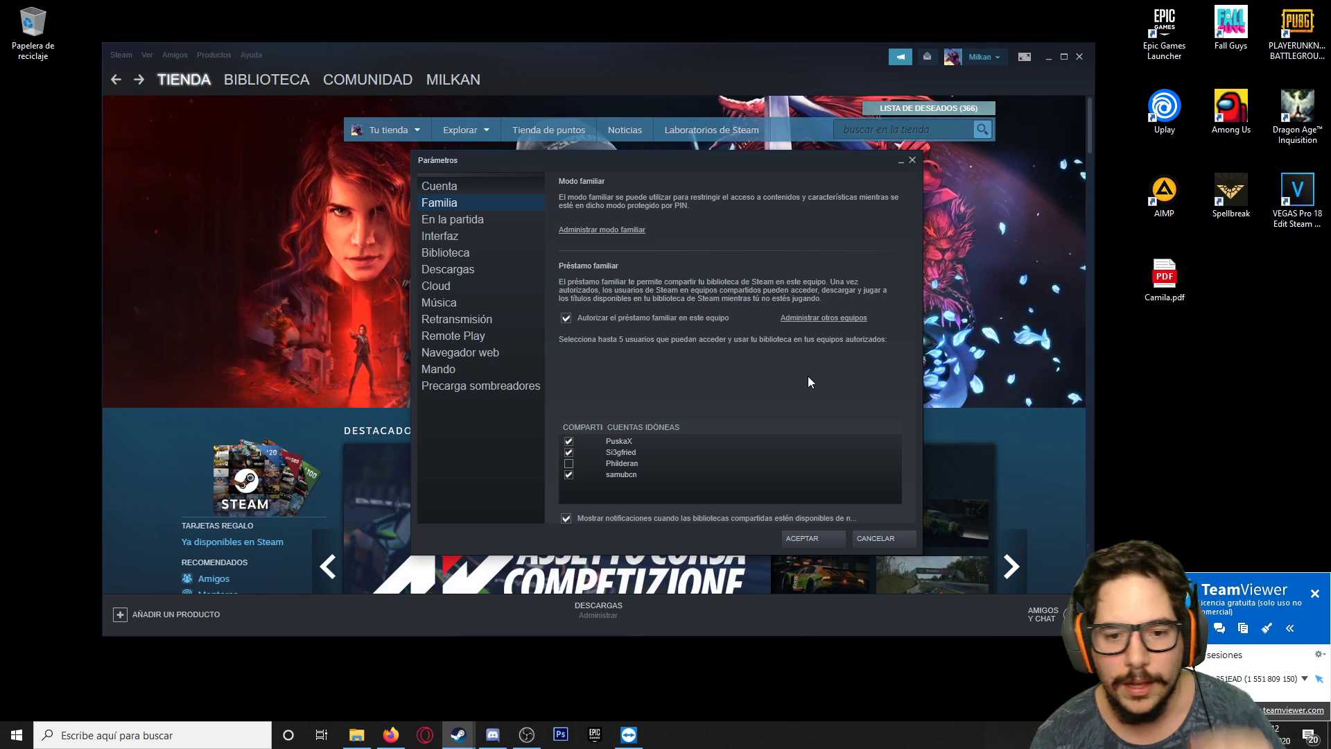
{"action": "left_click", "coordinate": [568, 463]}
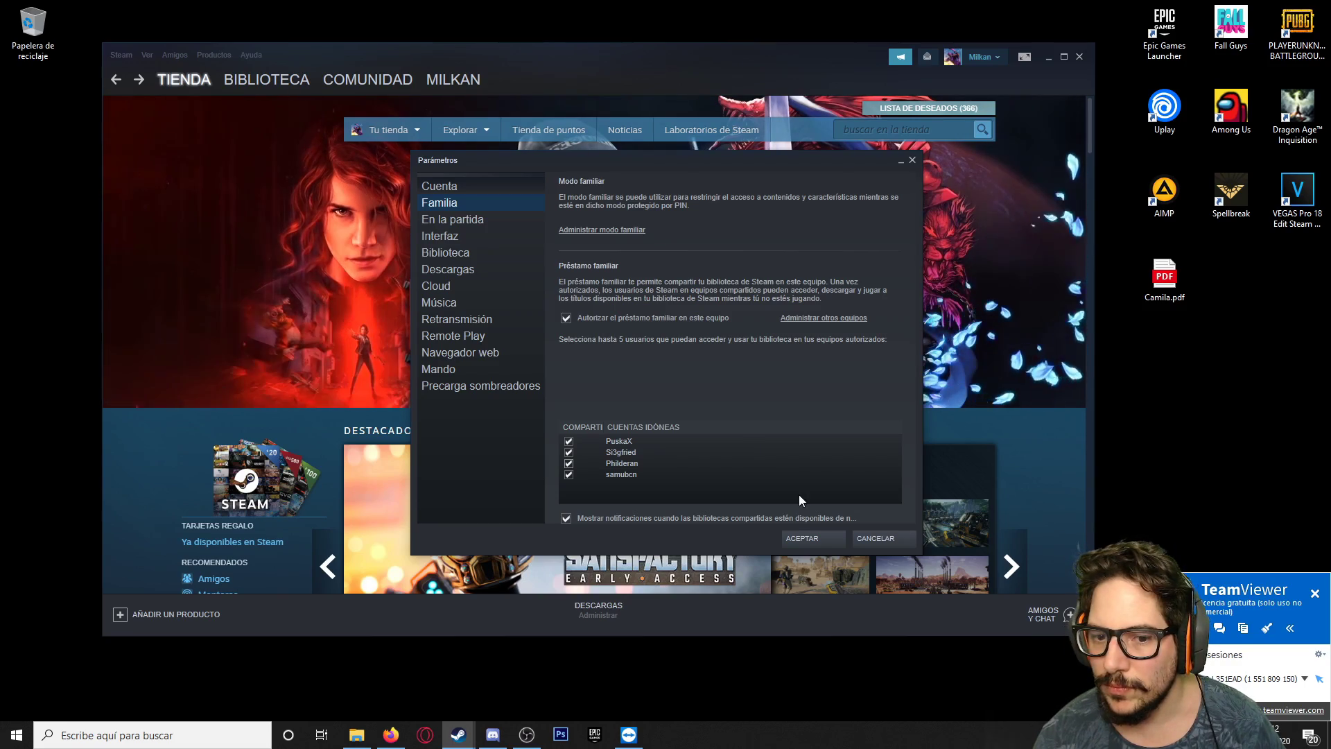
{"action": "left_click", "coordinate": [811, 538]}
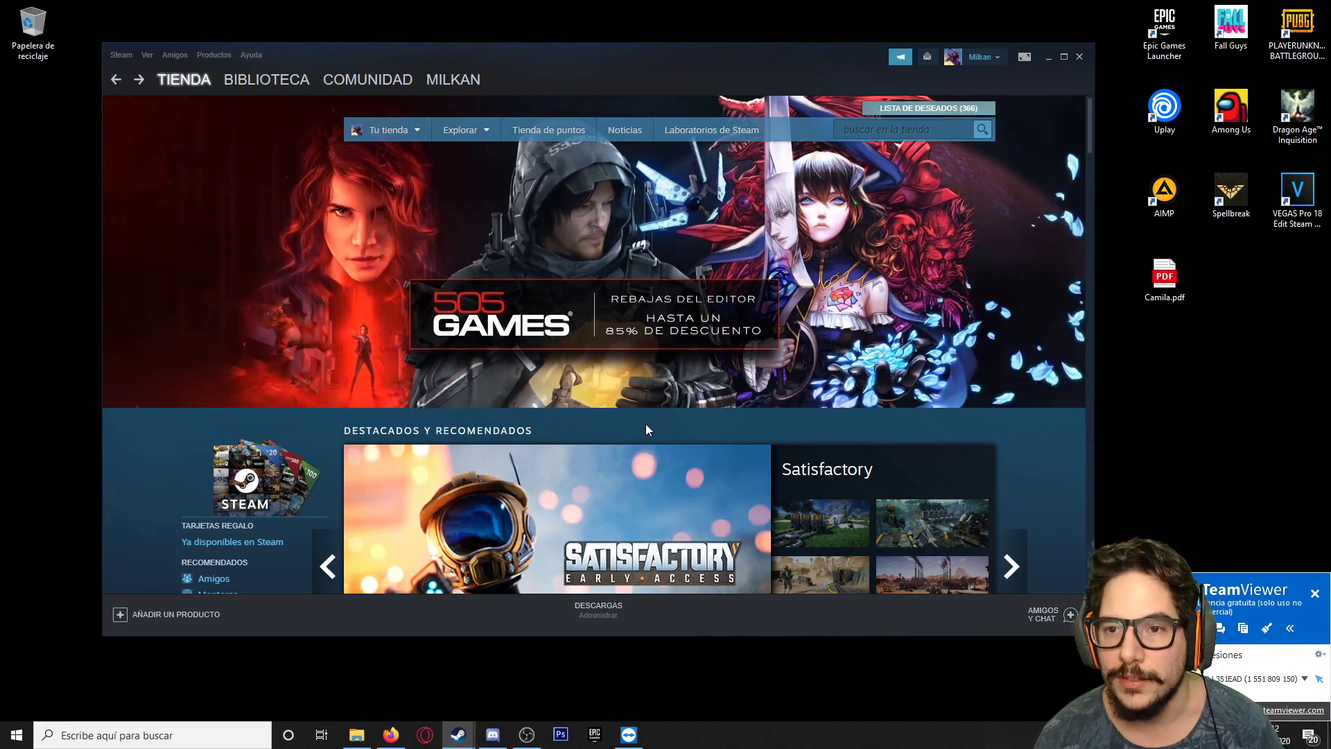
Sign the library owner out of Steam and end the TeamViewer session, accepting its sponsored-session notice
{"action": "left_click", "coordinate": [122, 54]}
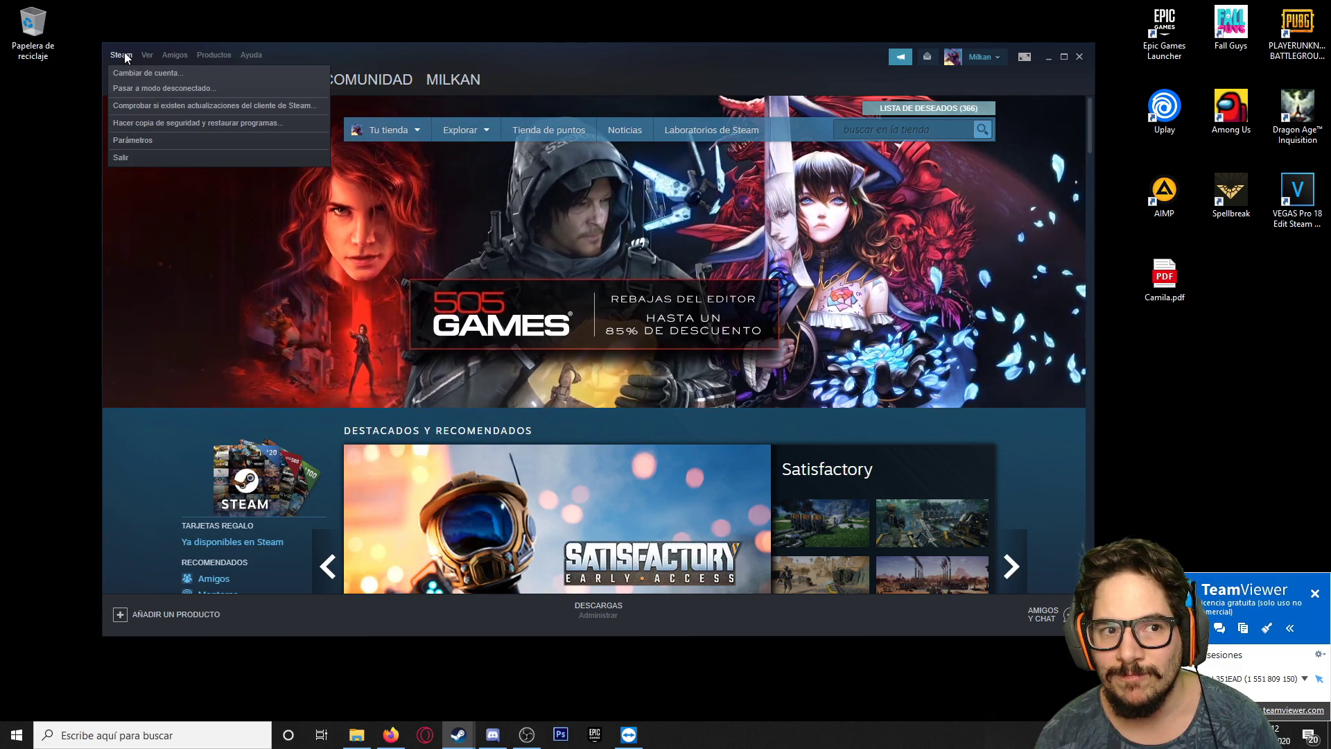
{"action": "left_click", "coordinate": [131, 70]}
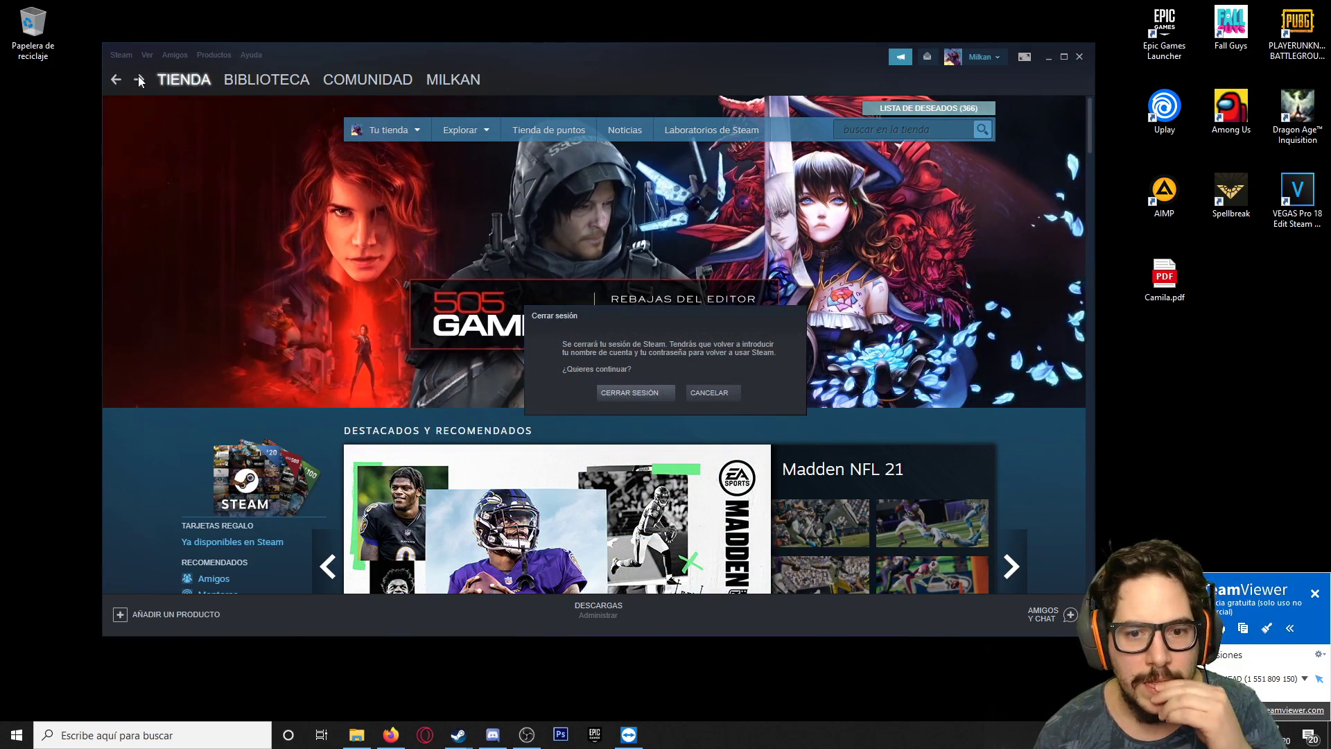
{"action": "left_click", "coordinate": [660, 395]}
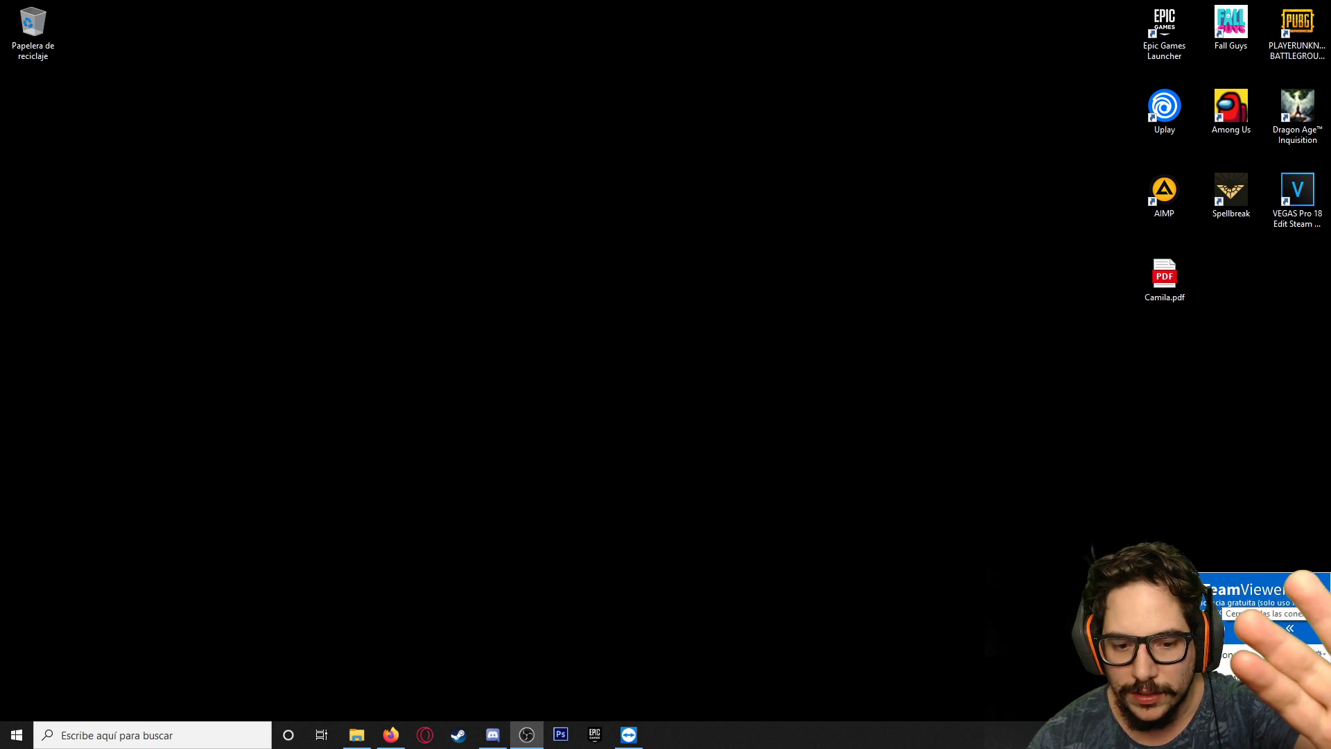
{"action": "left_click", "coordinate": [1317, 593]}
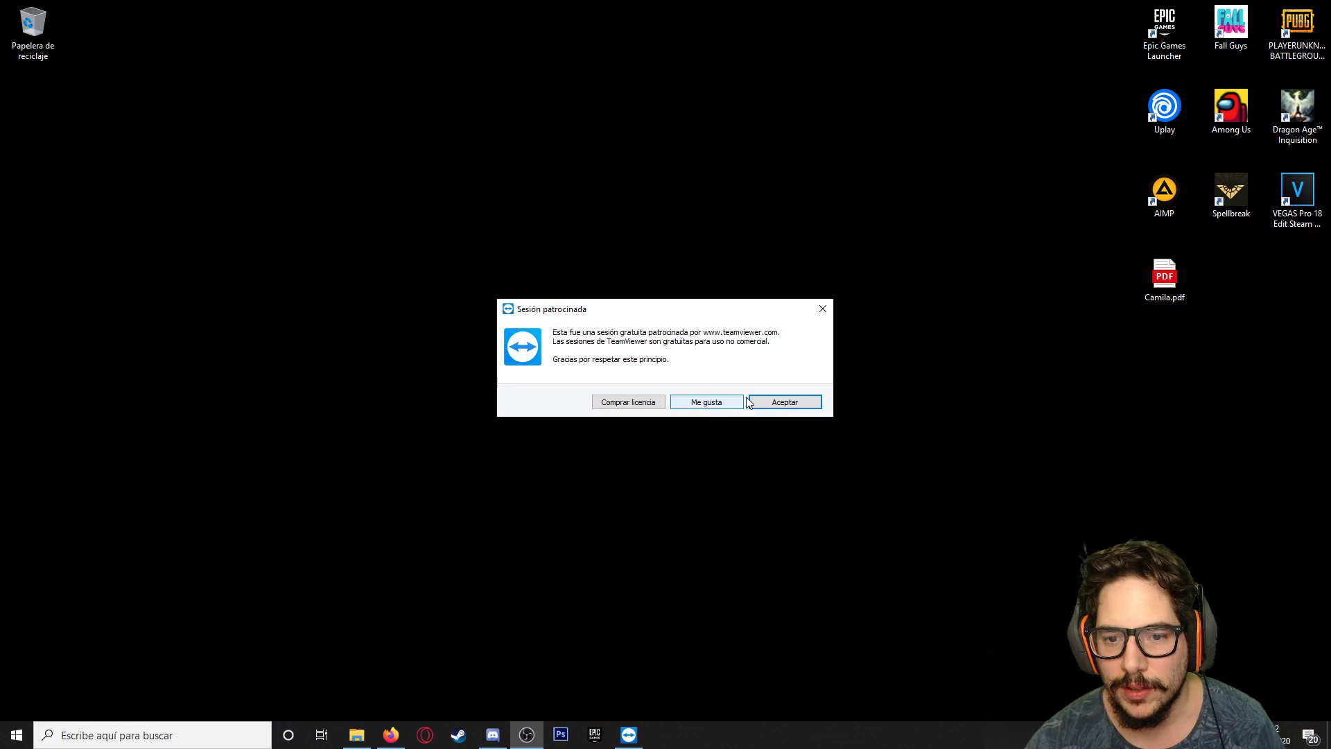
{"action": "left_click", "coordinate": [780, 398]}
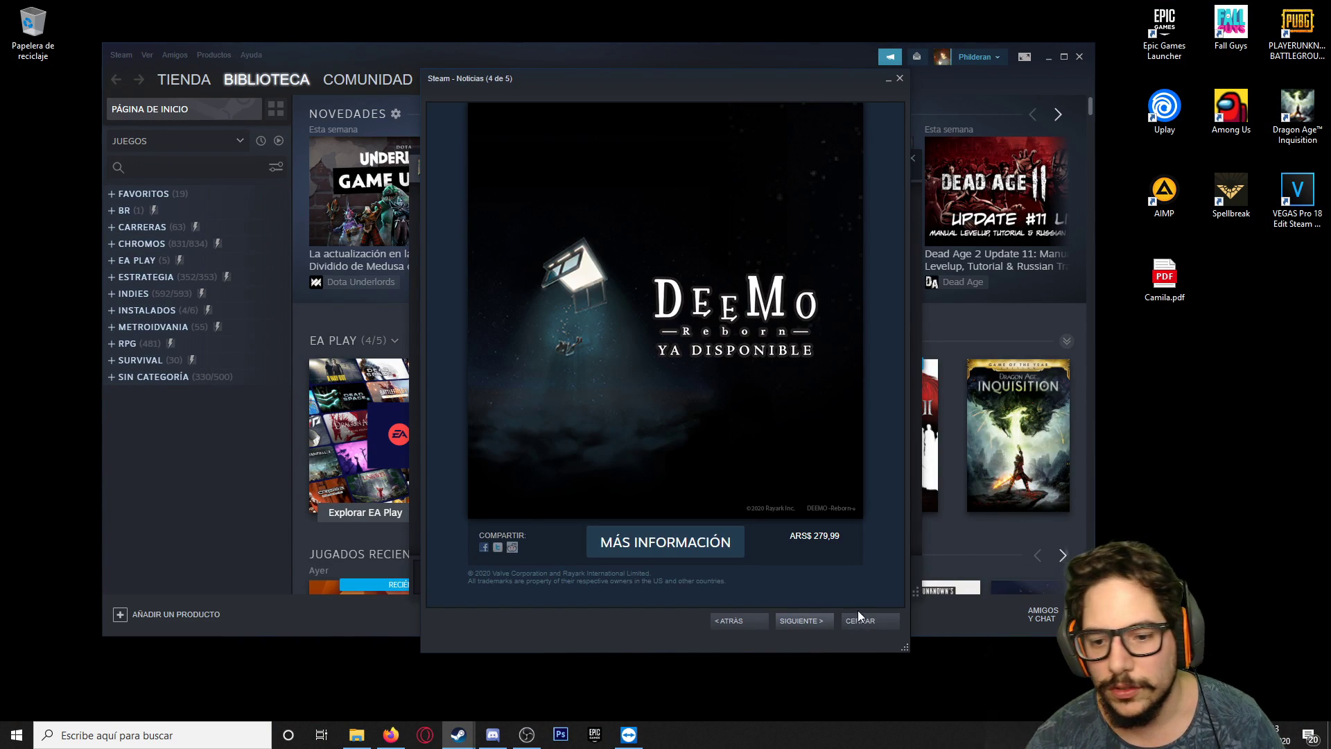
Close the Steam news window and look inside the Estrategia collection of the requesting account's library
{"action": "left_click", "coordinate": [899, 79]}
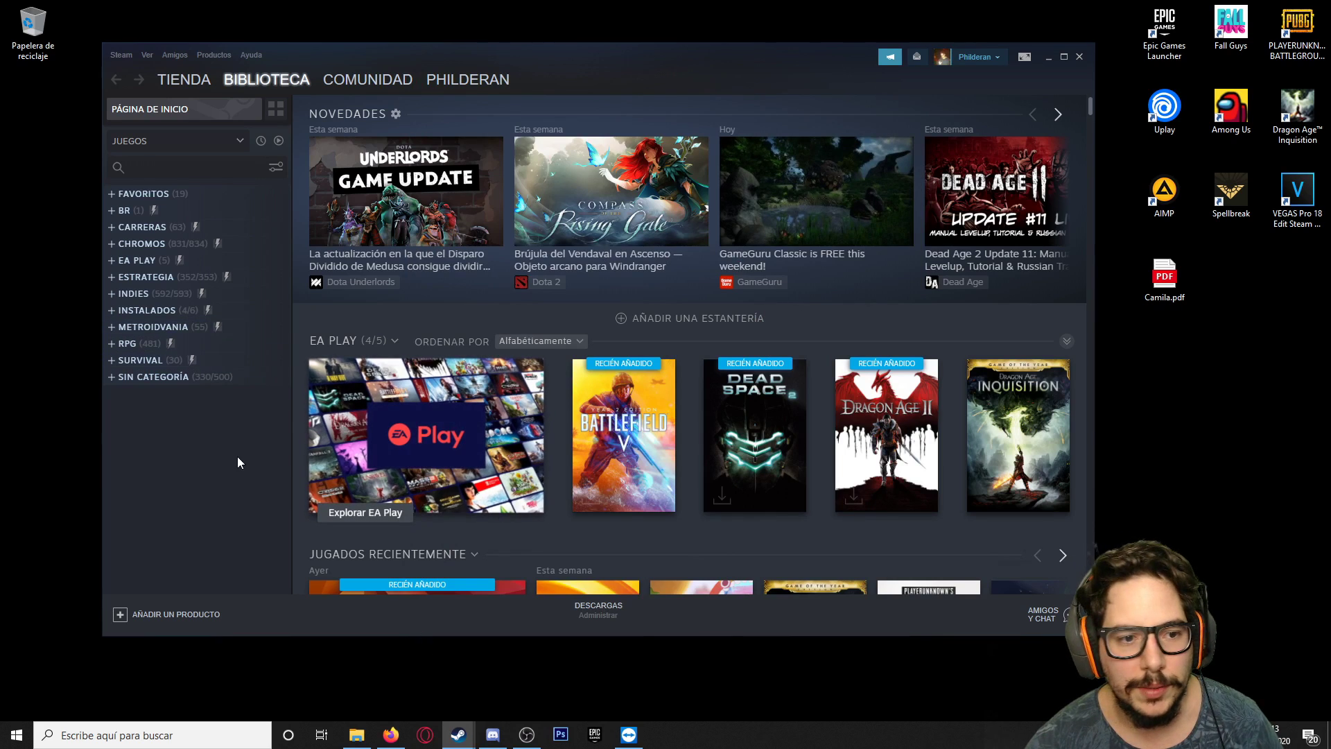
{"action": "left_click", "coordinate": [110, 384]}
{"action": "left_click", "coordinate": [111, 384]}
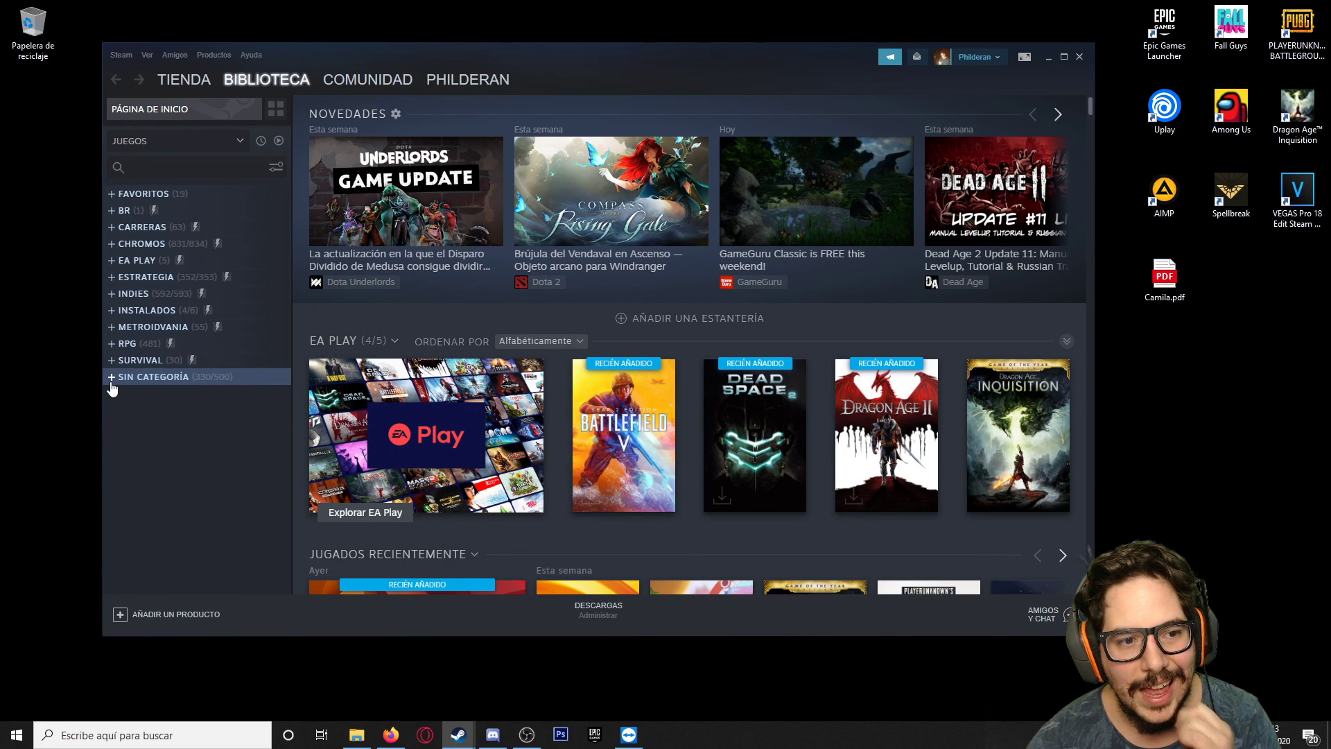
{"action": "left_click", "coordinate": [119, 277]}
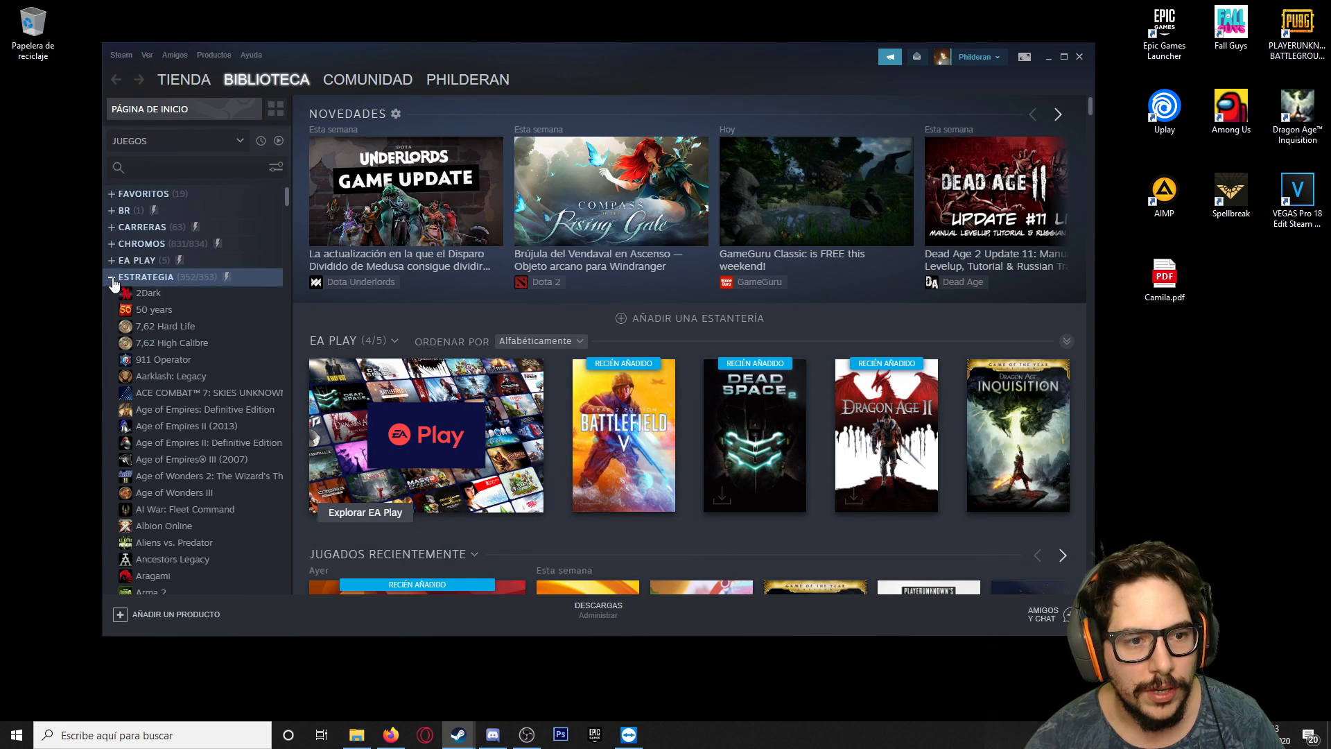
{"action": "left_click", "coordinate": [119, 276]}
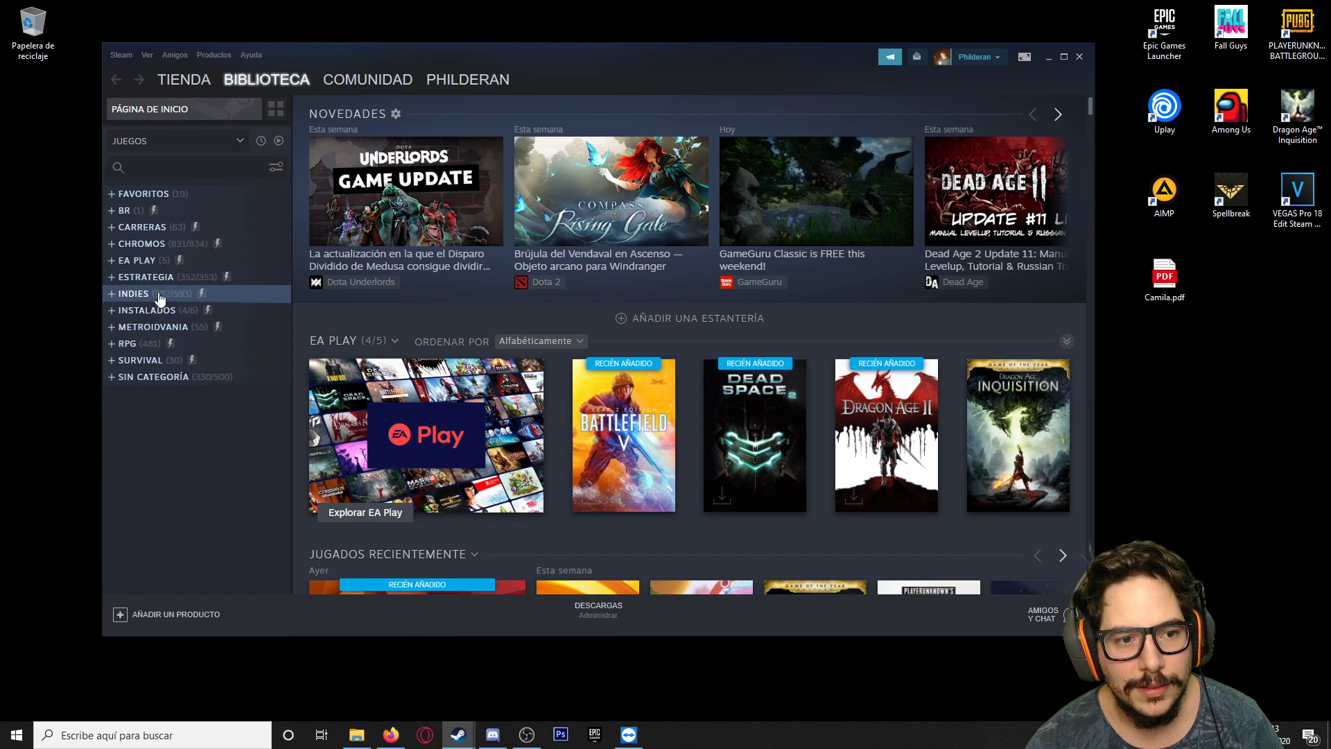
Turn on Agrupar por biblioteca for the game list and review the library owner's separate games group
{"action": "left_click", "coordinate": [240, 142]}
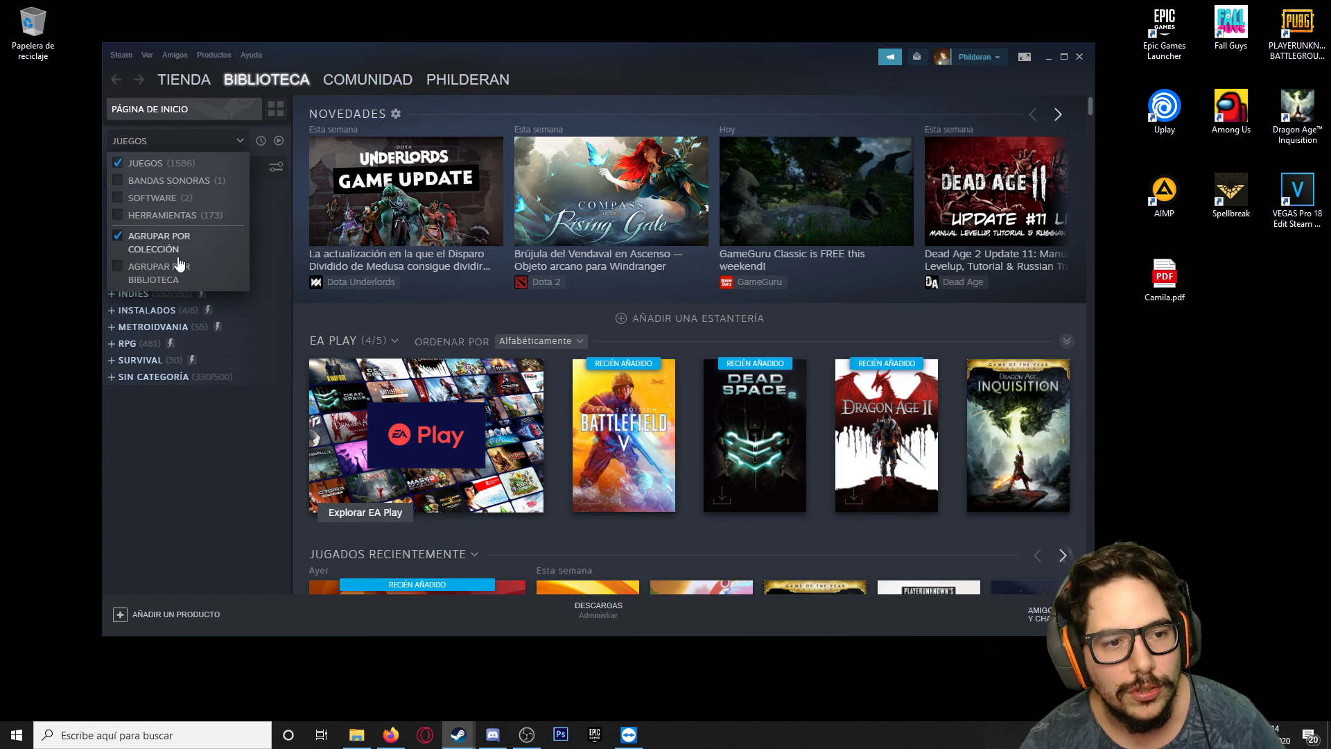
{"action": "left_click", "coordinate": [167, 274]}
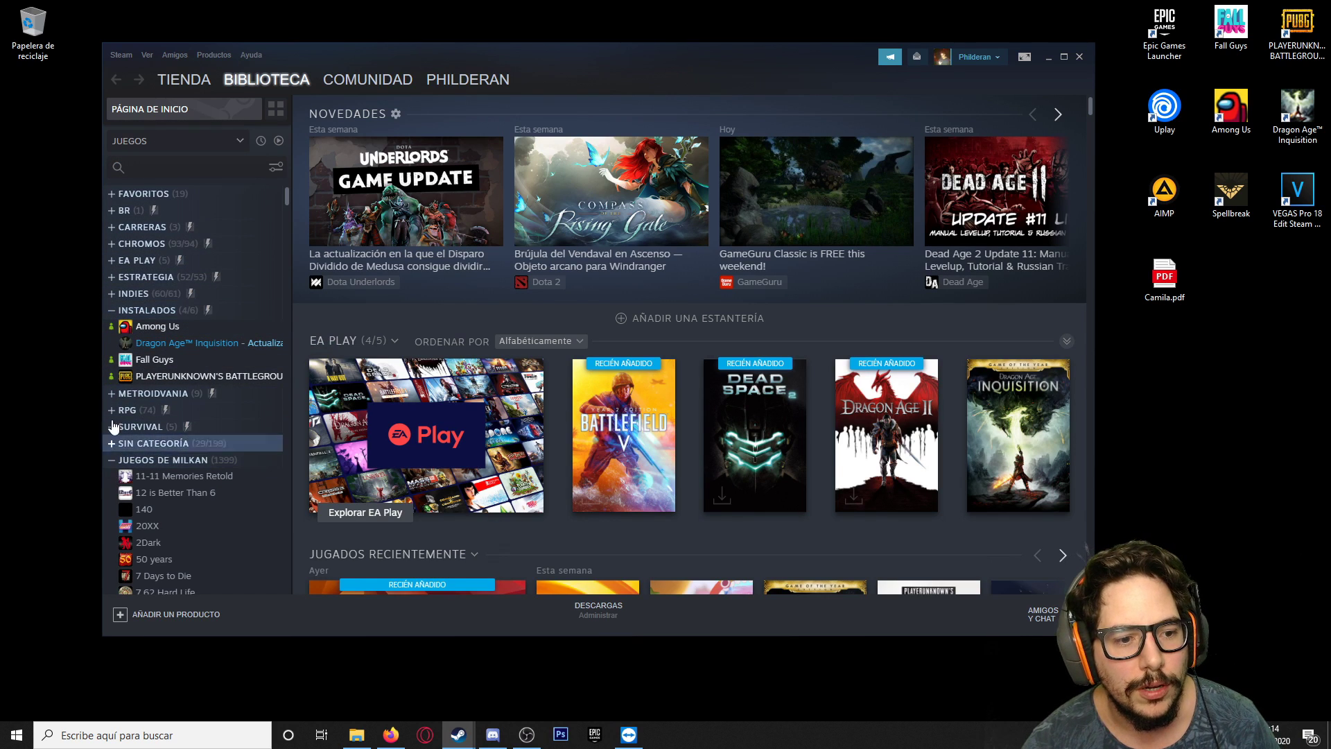
{"action": "left_click", "coordinate": [114, 310]}
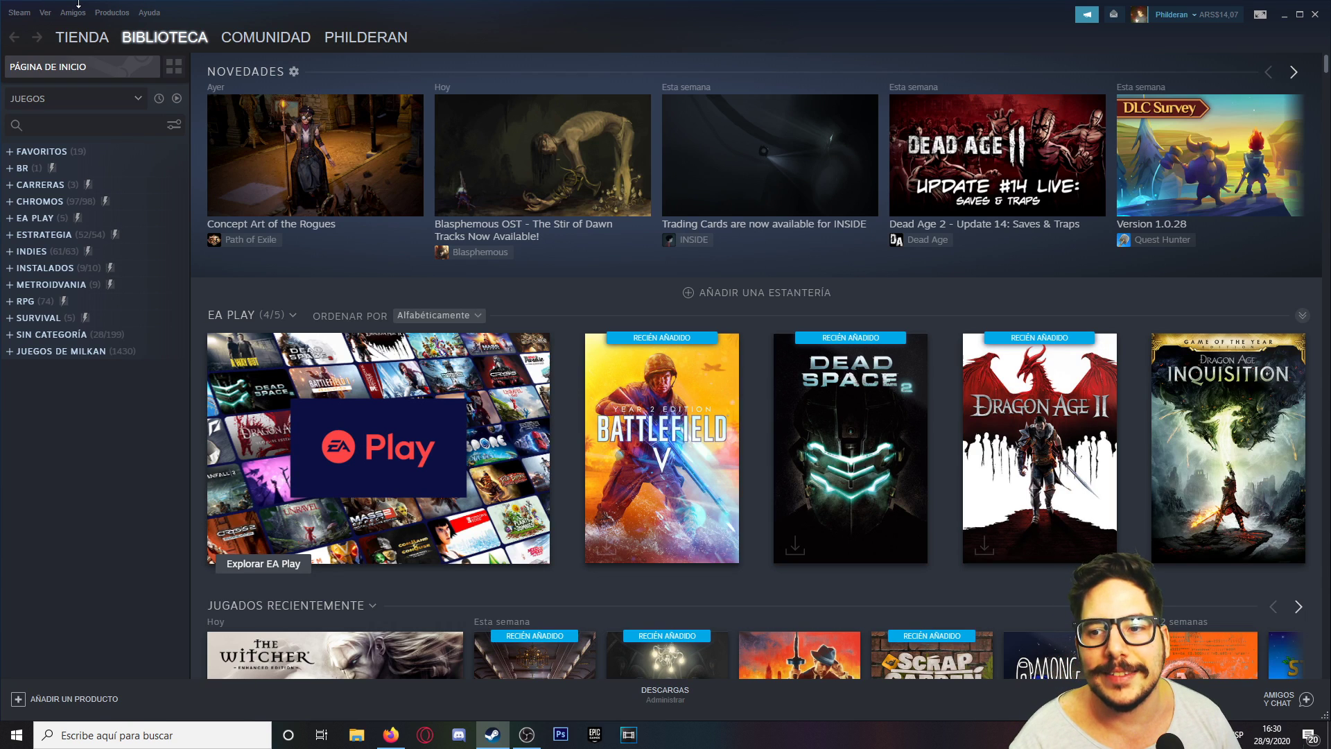
{"action": "left_click", "coordinate": [11, 333]}
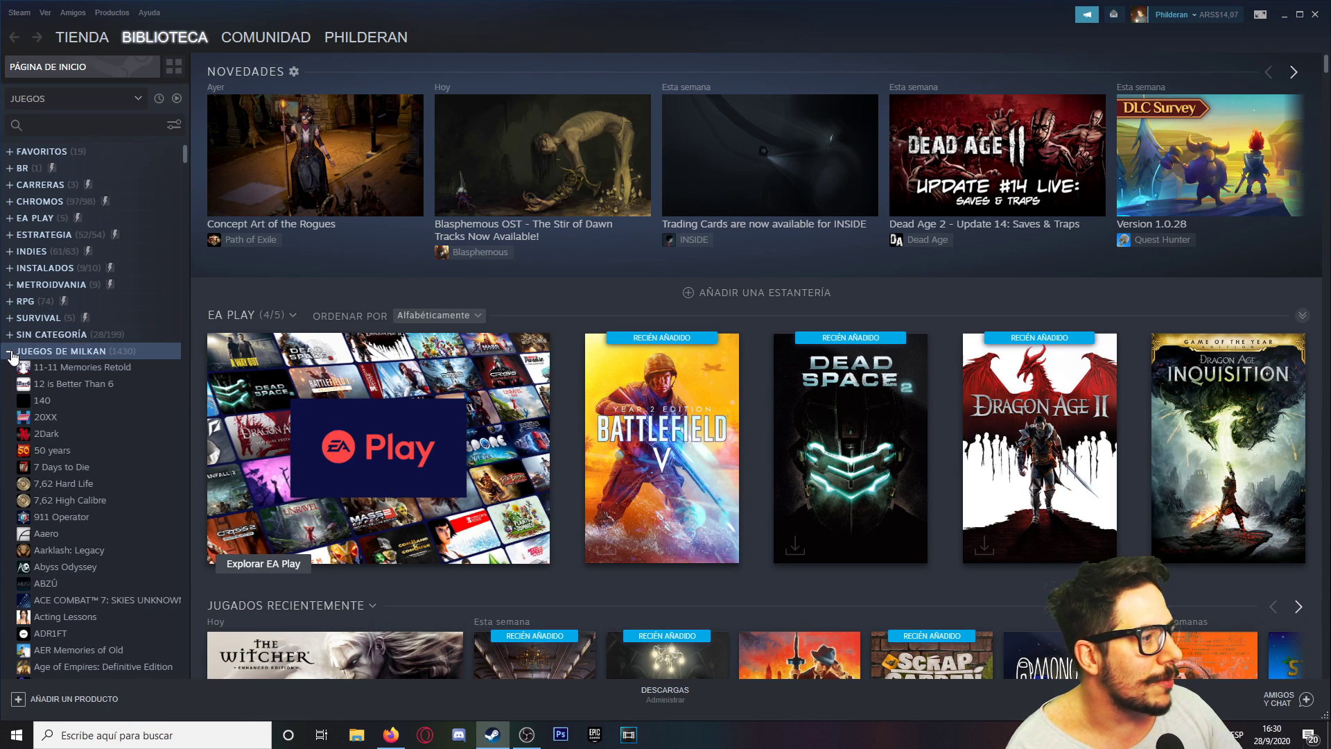
{"action": "left_click", "coordinate": [10, 332]}
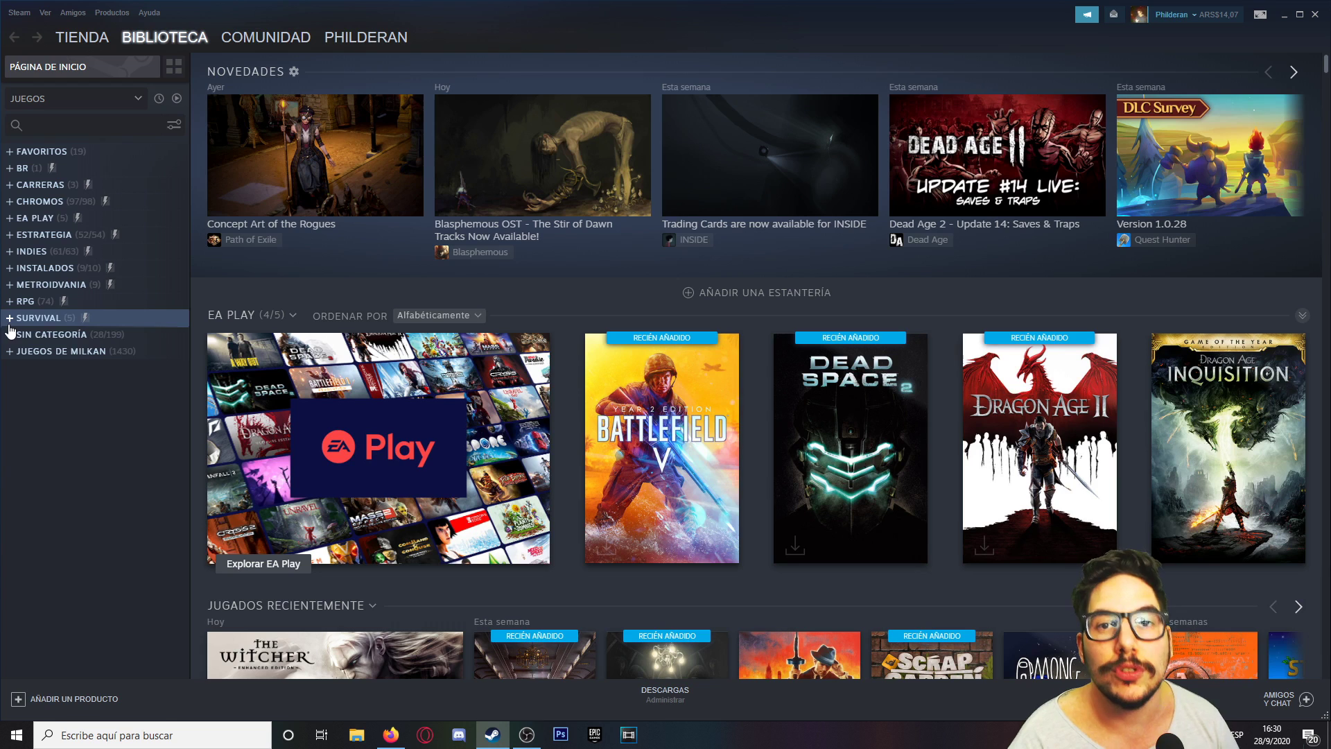
Open the Soporte de Steam page and display the help options that lead to it
{"action": "mouse_move", "coordinate": [56, 26]}
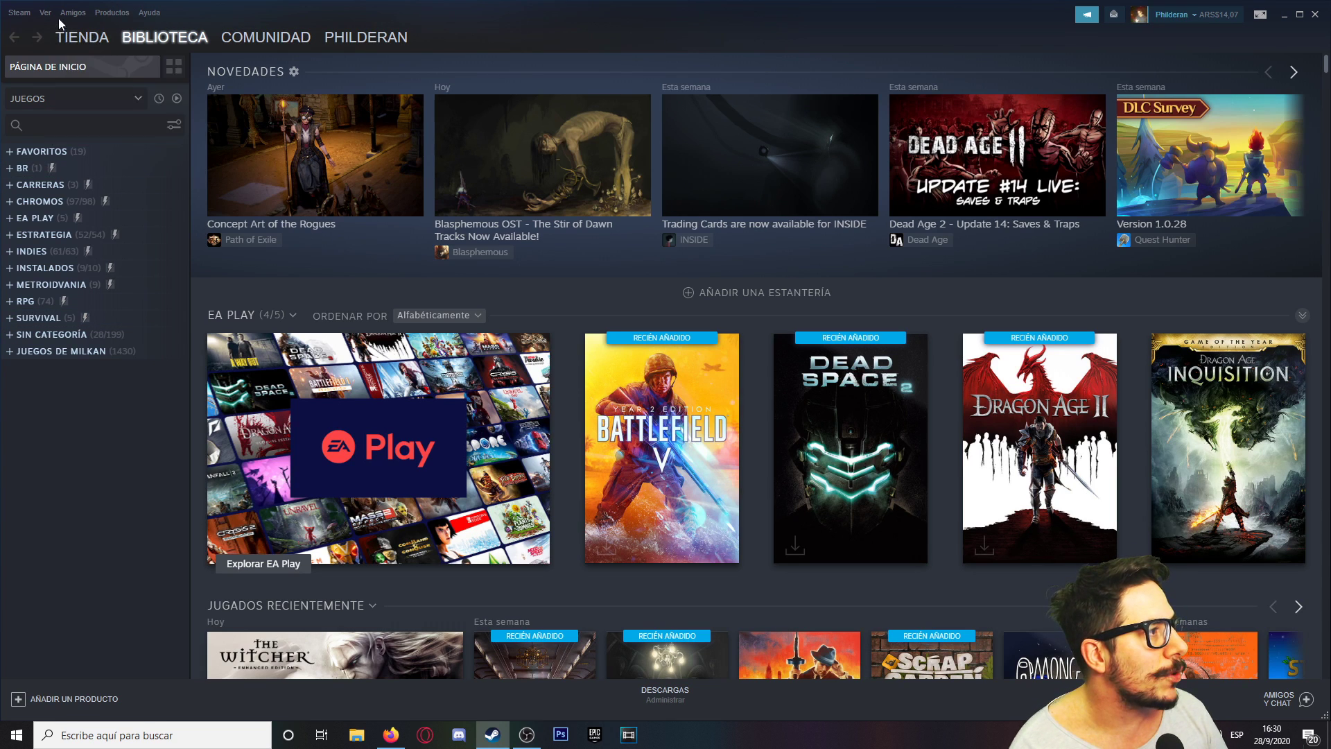
{"action": "left_click", "coordinate": [112, 12]}
{"action": "left_click", "coordinate": [81, 37]}
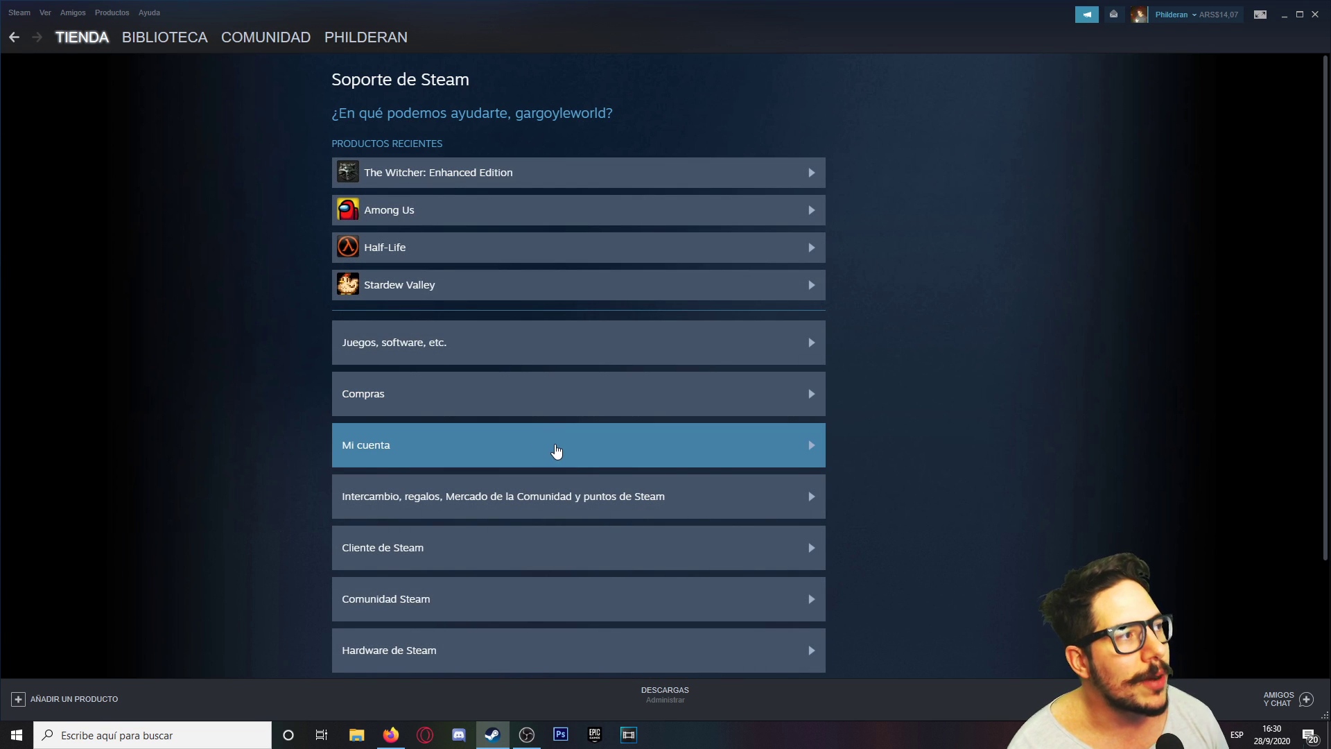
{"action": "left_click", "coordinate": [149, 12]}
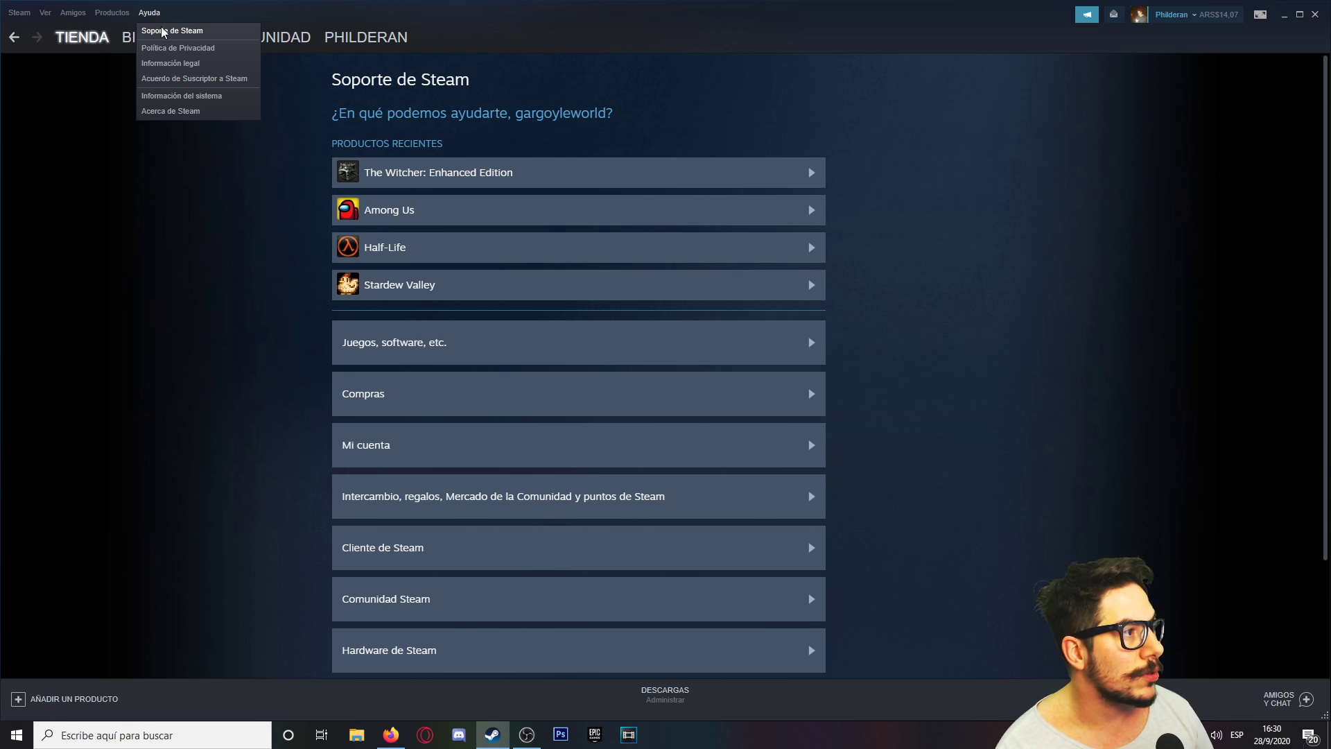
Open the Guía de usuario del préstamo familiar through the Mi cuenta family sharing help and switch the article's language to Español
{"action": "left_click", "coordinate": [631, 462]}
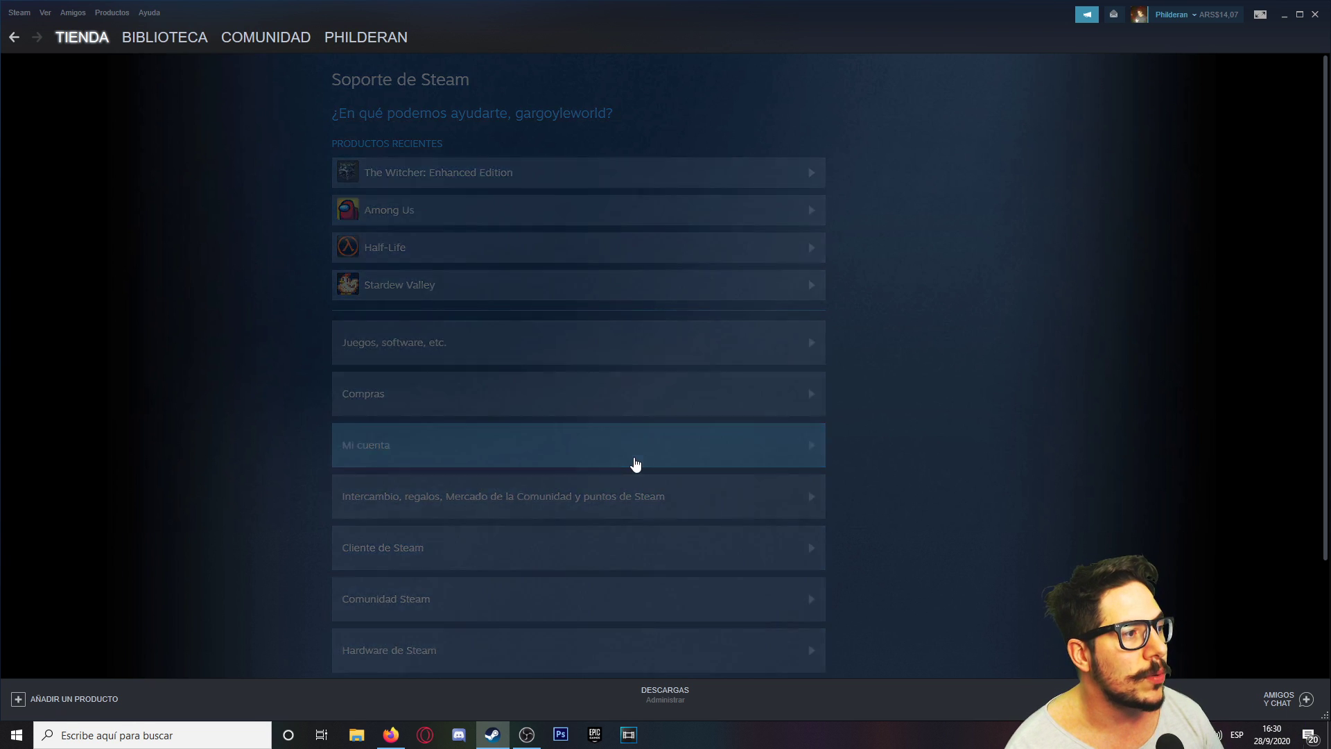
{"action": "left_click", "coordinate": [509, 208]}
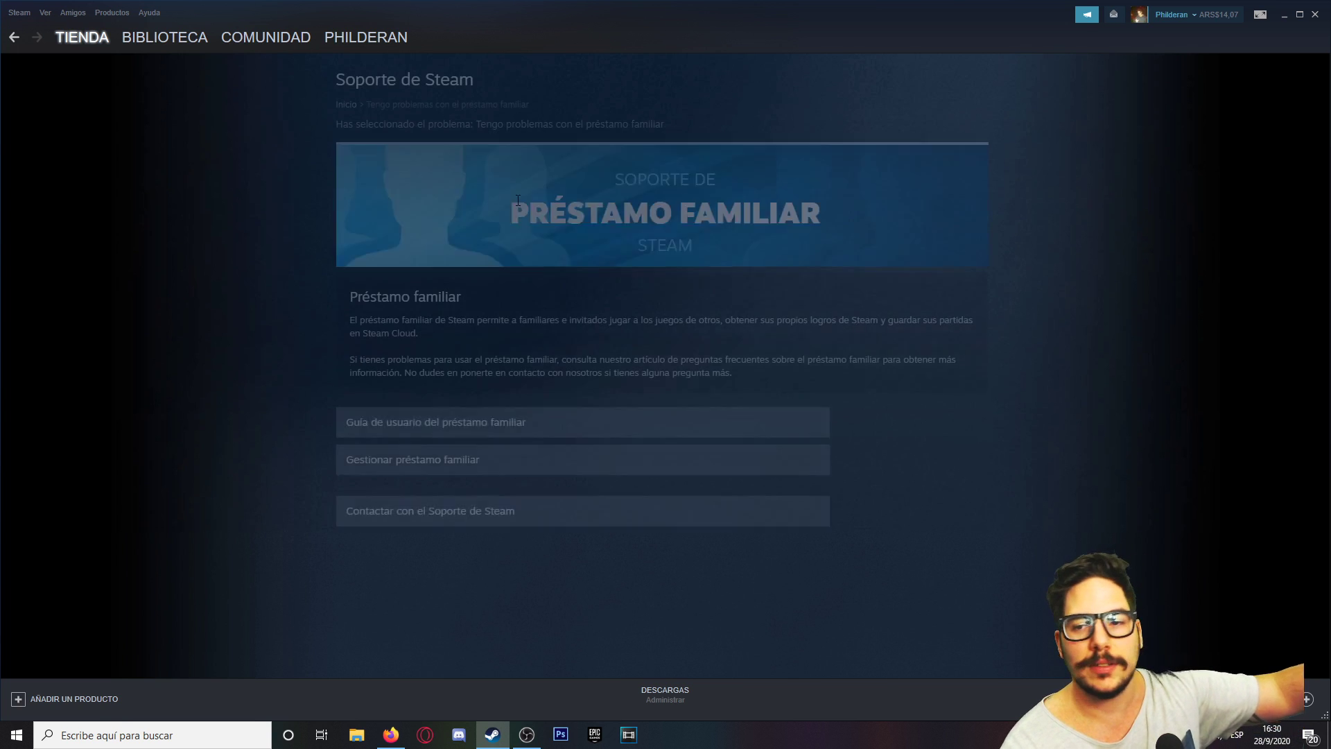
{"action": "left_click", "coordinate": [461, 427]}
{"action": "left_click", "coordinate": [976, 62]}
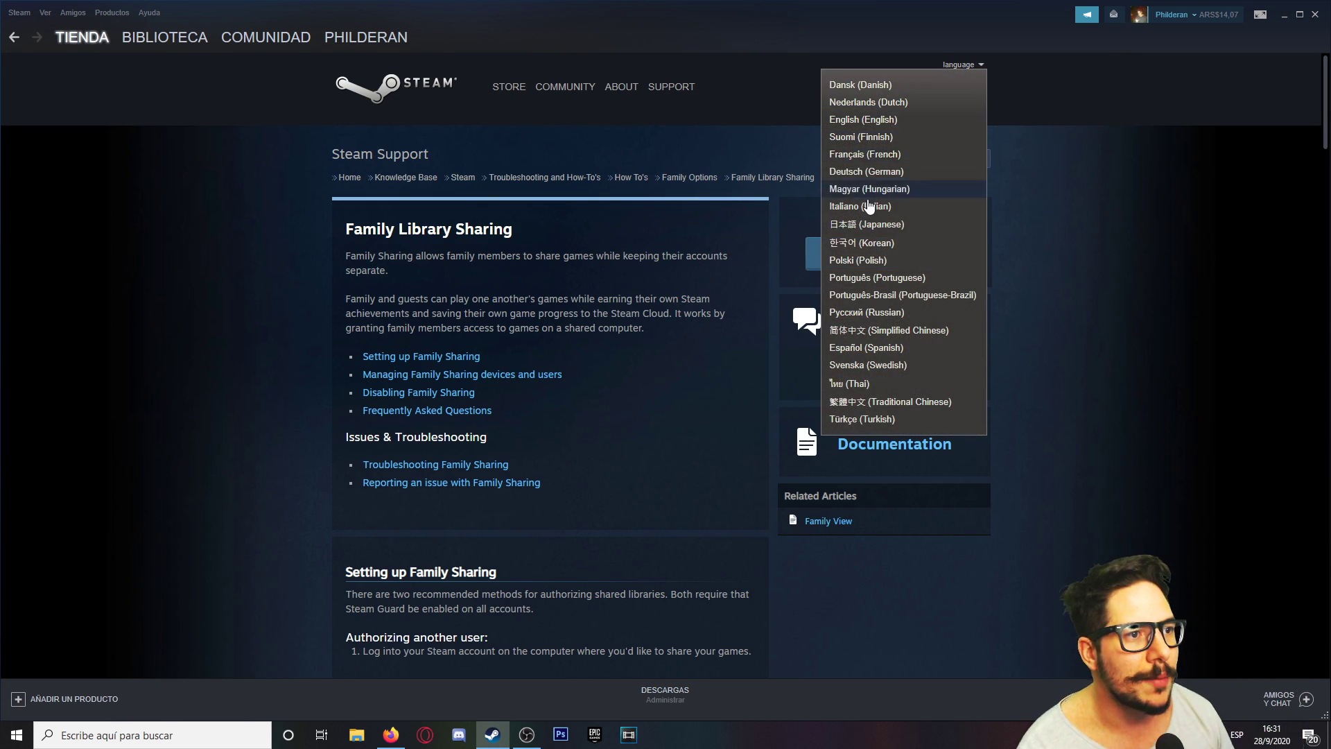
{"action": "left_click", "coordinate": [859, 352]}
Read the Configurar el préstamo familiar section, highlighting the Autorizar a otro usuario instructions and the Steam Guard requirement
{"action": "scroll", "coordinate": [554, 347], "scroll_direction": "down", "scroll_amount": 5}
{"action": "left_click_drag", "start_coordinate": [347, 170], "coordinate": [725, 409]}
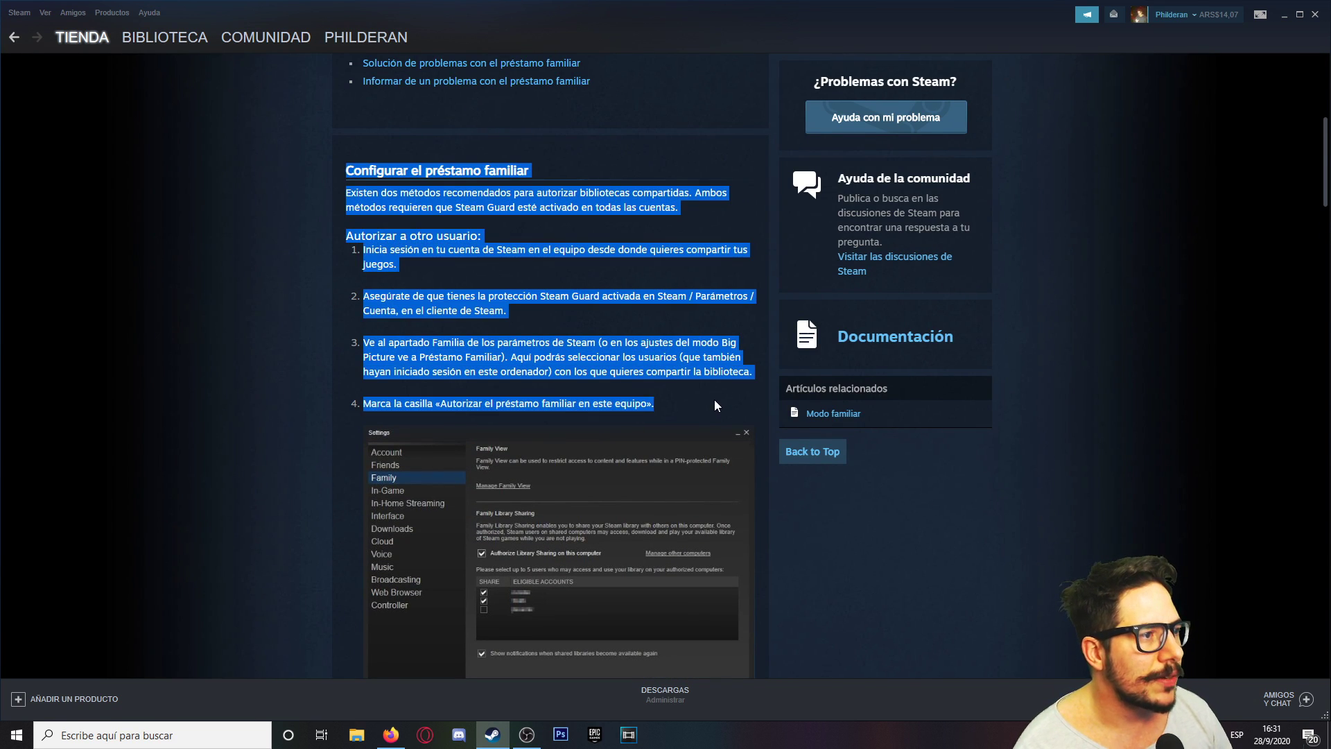
{"action": "left_click", "coordinate": [721, 407]}
{"action": "scroll", "coordinate": [631, 312], "scroll_direction": "down", "scroll_amount": 1}
{"action": "left_click_drag", "start_coordinate": [576, 273], "coordinate": [630, 302]}
{"action": "left_click", "coordinate": [631, 302]}
{"action": "scroll", "coordinate": [563, 532], "scroll_direction": "down", "scroll_amount": 3}
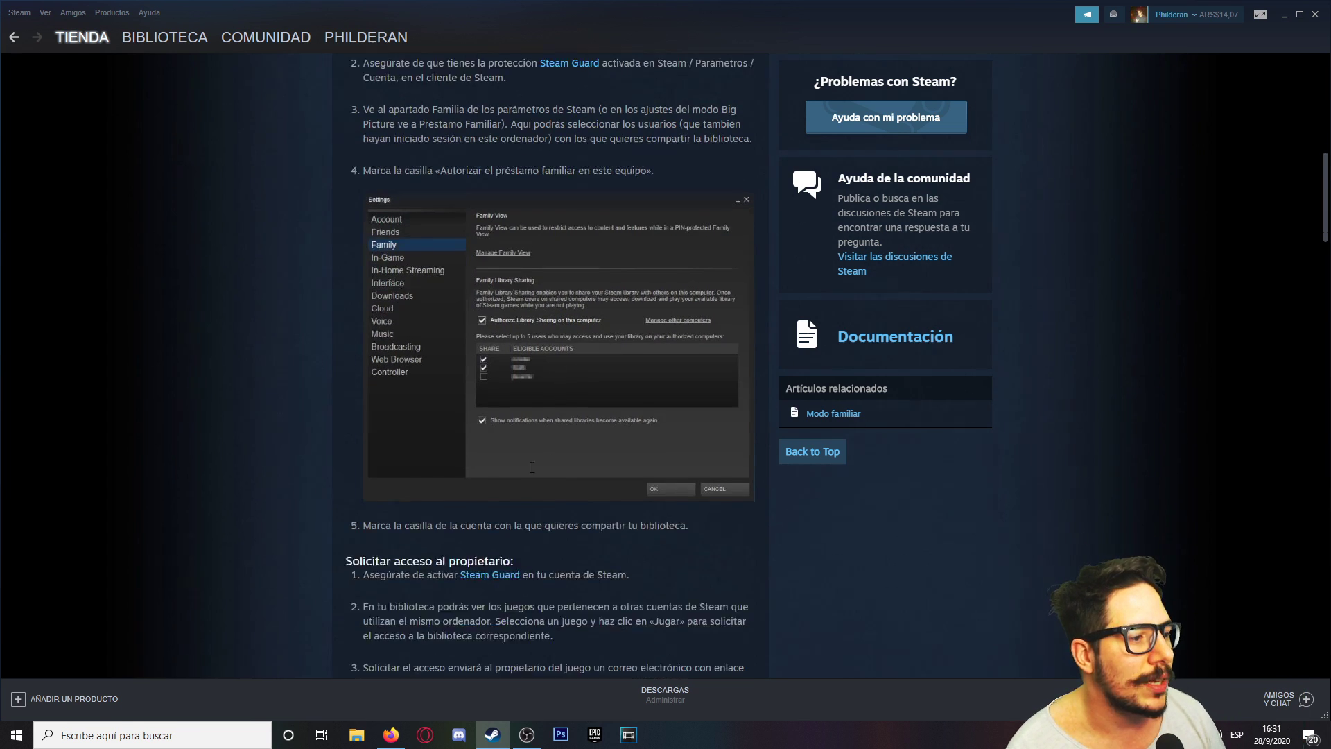
Read the Solicitar acceso al propietario instructions, highlighting the steps for requesting access to another account's library
{"action": "scroll", "coordinate": [595, 414], "scroll_direction": "down", "scroll_amount": 5}
{"action": "left_click_drag", "start_coordinate": [345, 168], "coordinate": [702, 323]}
{"action": "left_click", "coordinate": [335, 193]}
{"action": "left_click_drag", "start_coordinate": [361, 169], "coordinate": [667, 270]}
{"action": "left_click", "coordinate": [663, 271]}
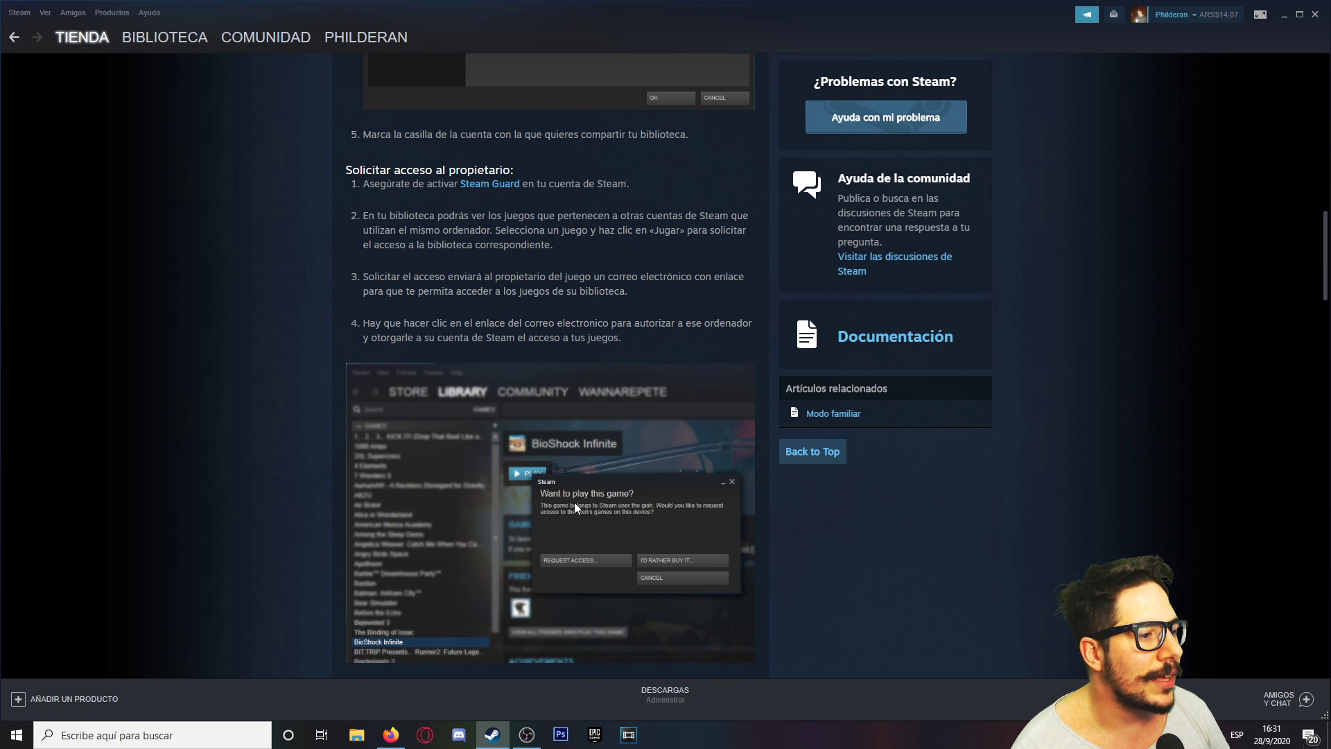
Review the Administrar los dispositivos y usuarios del préstamo familiar section and highlight its heading and first paragraph
{"action": "scroll", "coordinate": [653, 486], "scroll_direction": "down", "scroll_amount": 5}
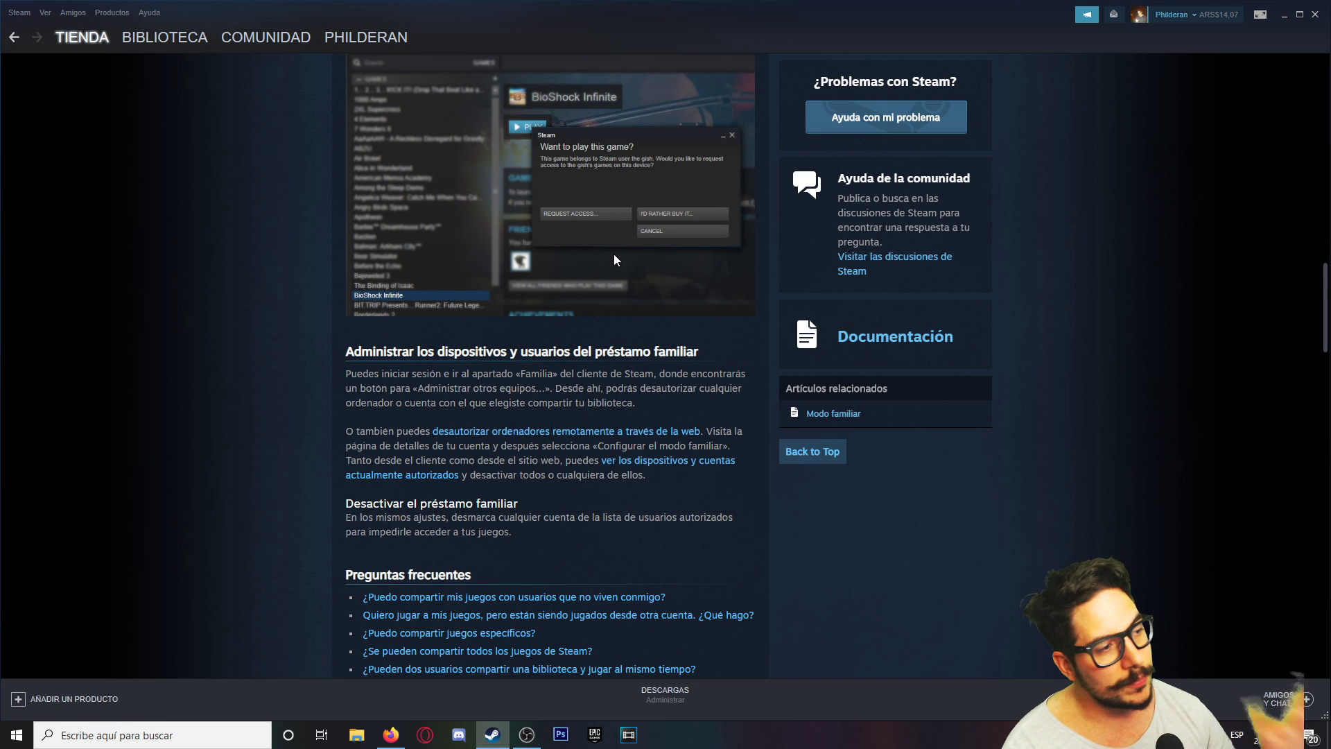
{"action": "scroll", "coordinate": [631, 269], "scroll_direction": "down", "scroll_amount": 3}
{"action": "left_click_drag", "start_coordinate": [345, 144], "coordinate": [709, 199]}
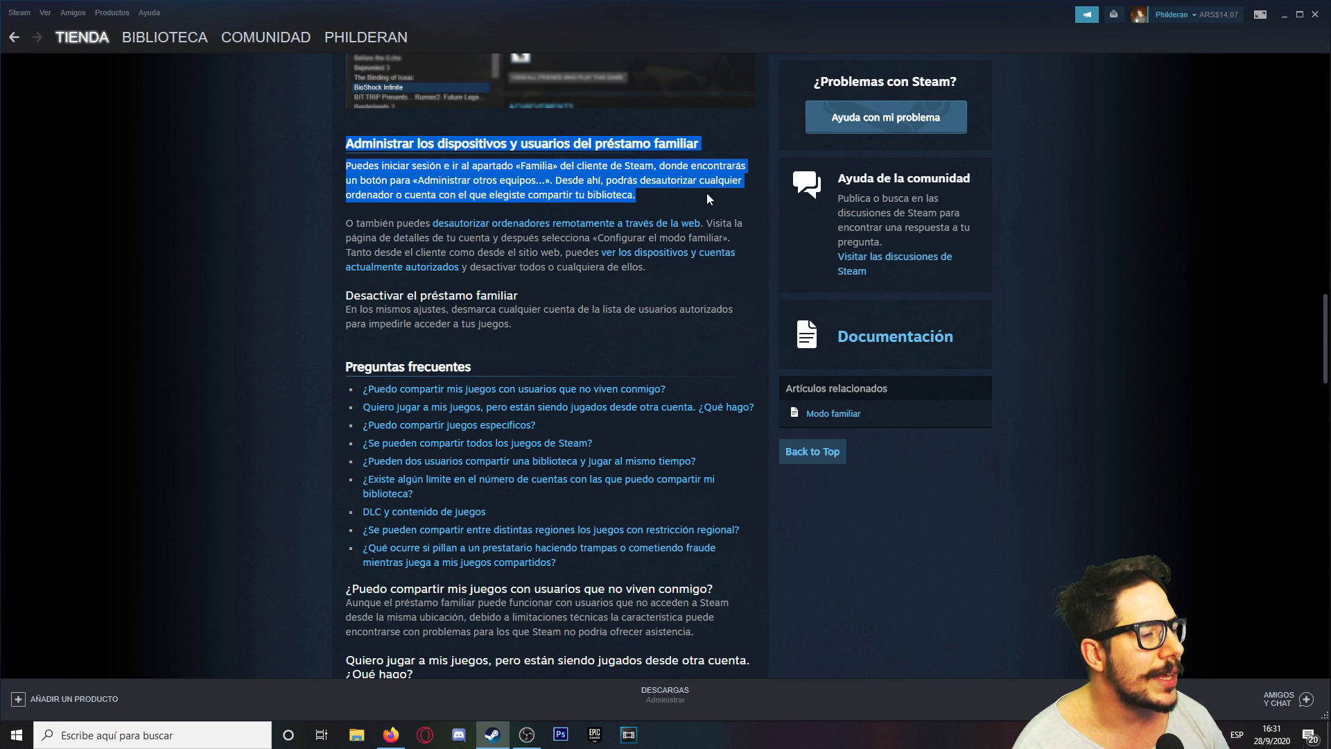
{"action": "scroll", "coordinate": [624, 280], "scroll_direction": "down", "scroll_amount": 1}
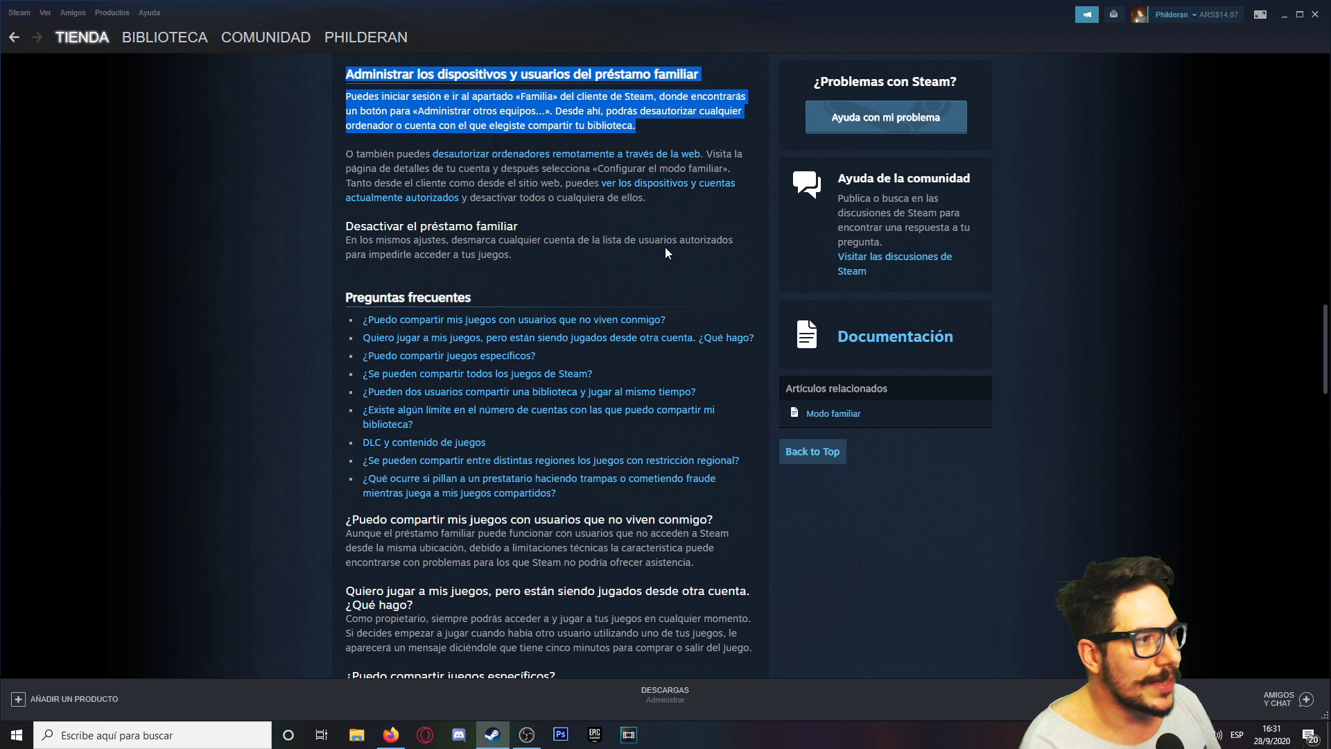
Read the Preguntas frecuentes answer on sharing games with users who live elsewhere, highlighting the question and parts of its text
{"action": "scroll", "coordinate": [665, 253], "scroll_direction": "down", "scroll_amount": 2}
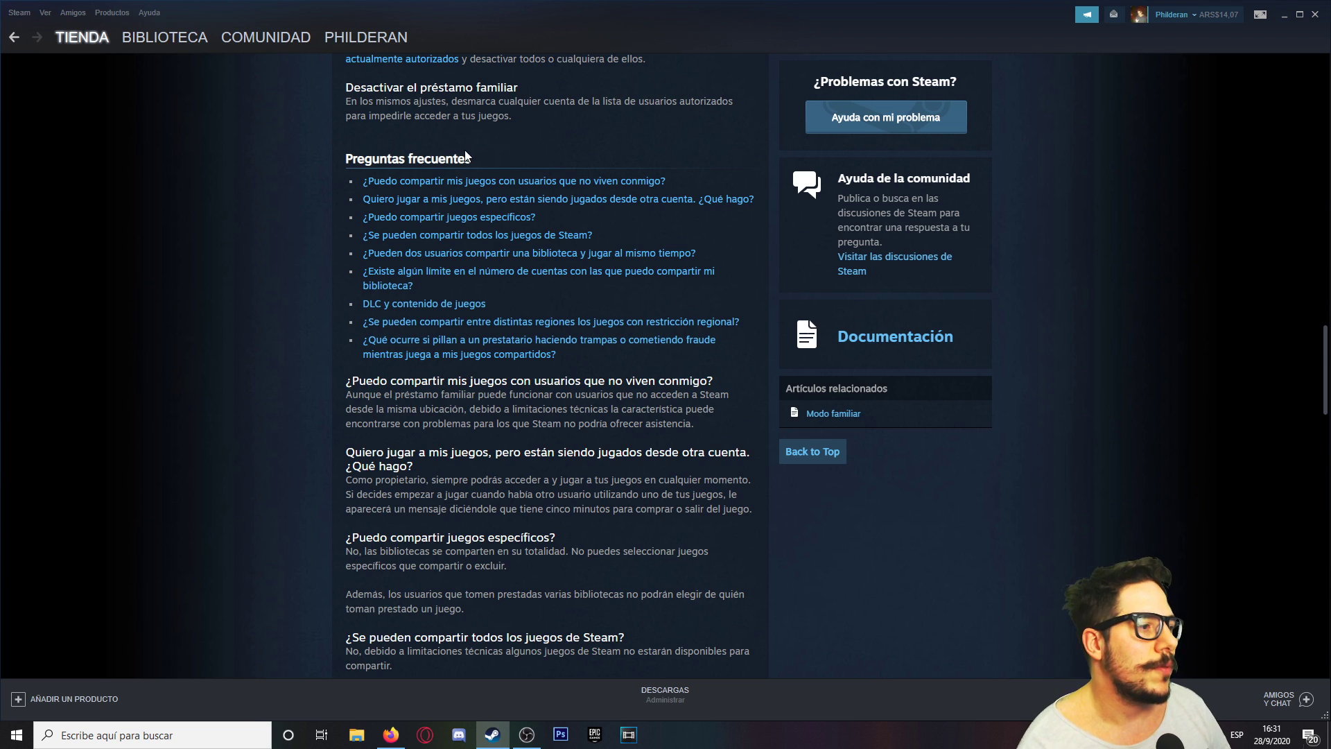
{"action": "scroll", "coordinate": [492, 139], "scroll_direction": "down", "scroll_amount": 2}
{"action": "left_click_drag", "start_coordinate": [382, 242], "coordinate": [712, 243]}
{"action": "left_click", "coordinate": [710, 241]}
{"action": "left_click_drag", "start_coordinate": [370, 256], "coordinate": [480, 269]}
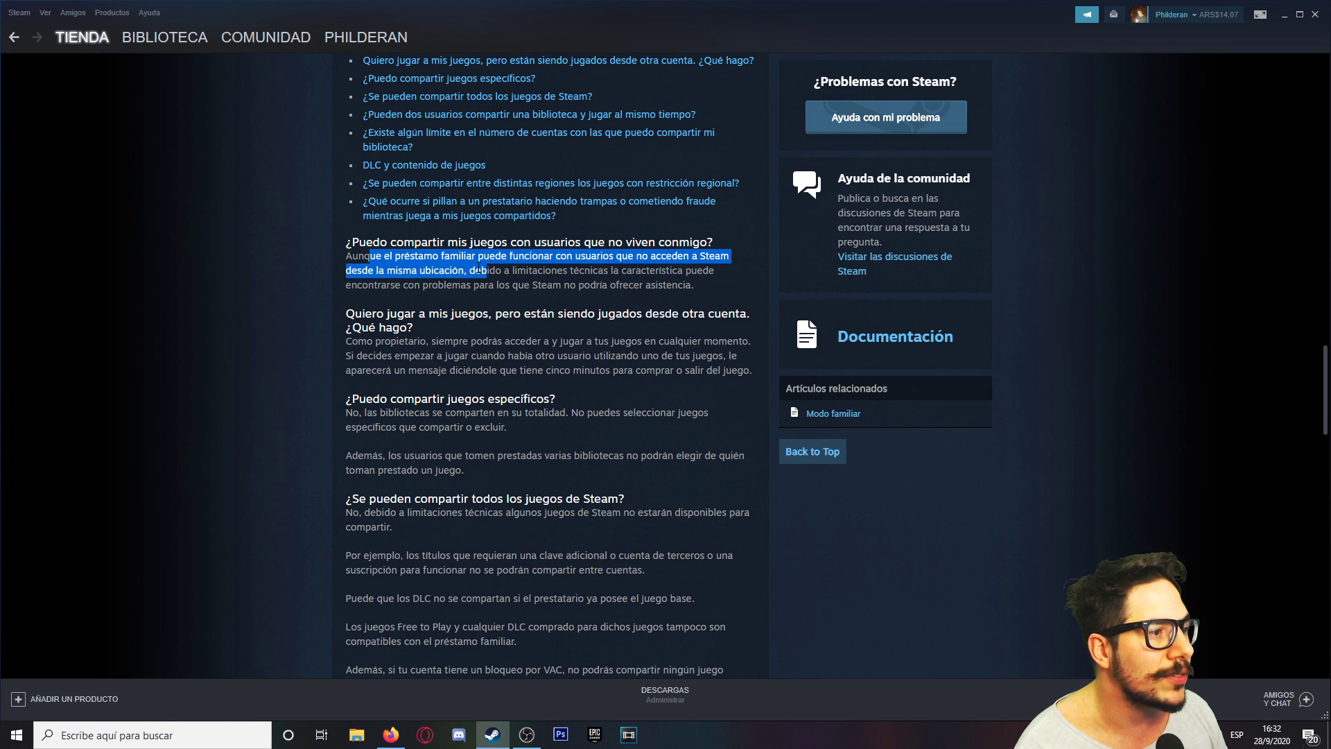
{"action": "triple_click", "coordinate": [479, 269]}
{"action": "left_click", "coordinate": [645, 271]}
{"action": "left_click_drag", "start_coordinate": [662, 270], "coordinate": [712, 287]}
{"action": "left_click", "coordinate": [706, 283]}
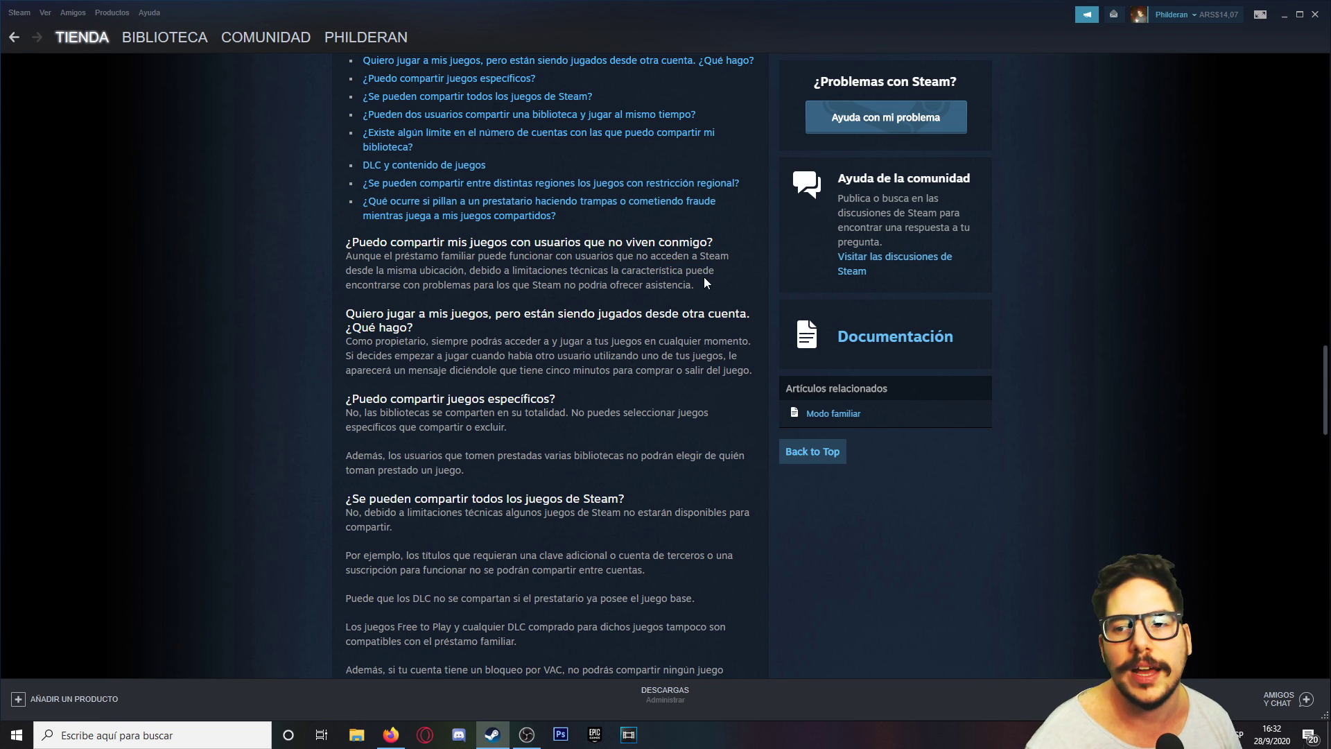